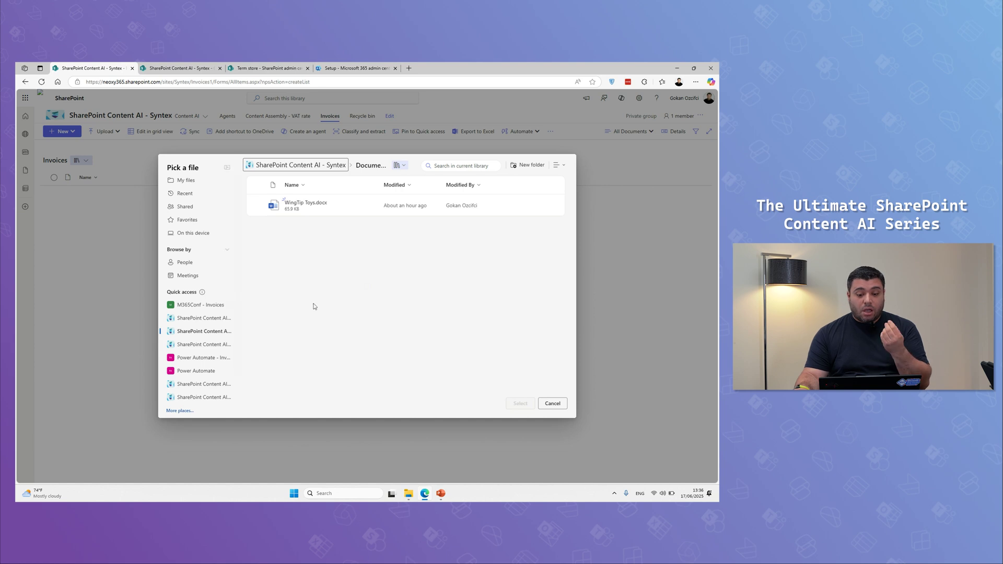
# Choose WingTip Toys.docx from the document library as the base file for the template.
pyautogui.click(336, 212)
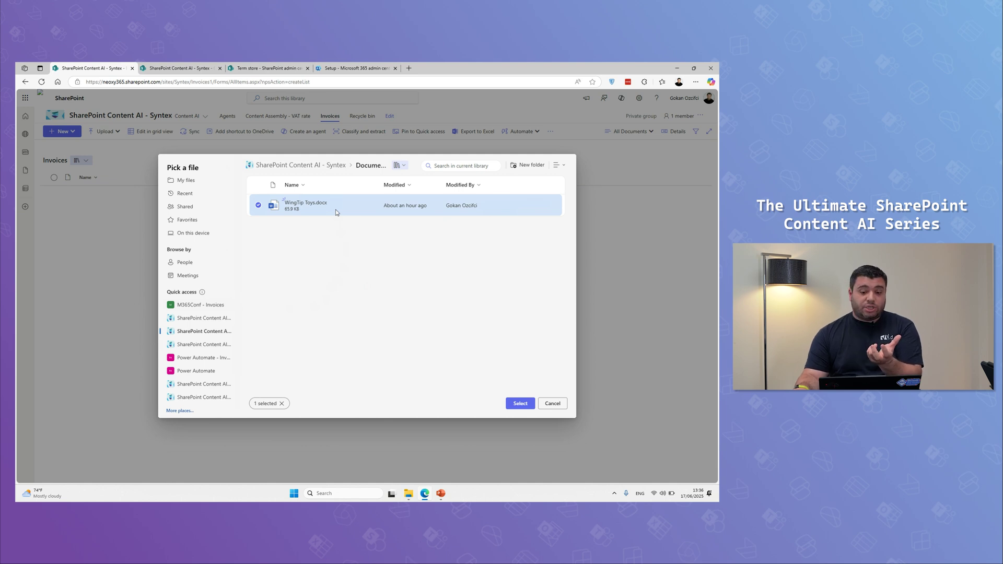
pyautogui.click(521, 405)
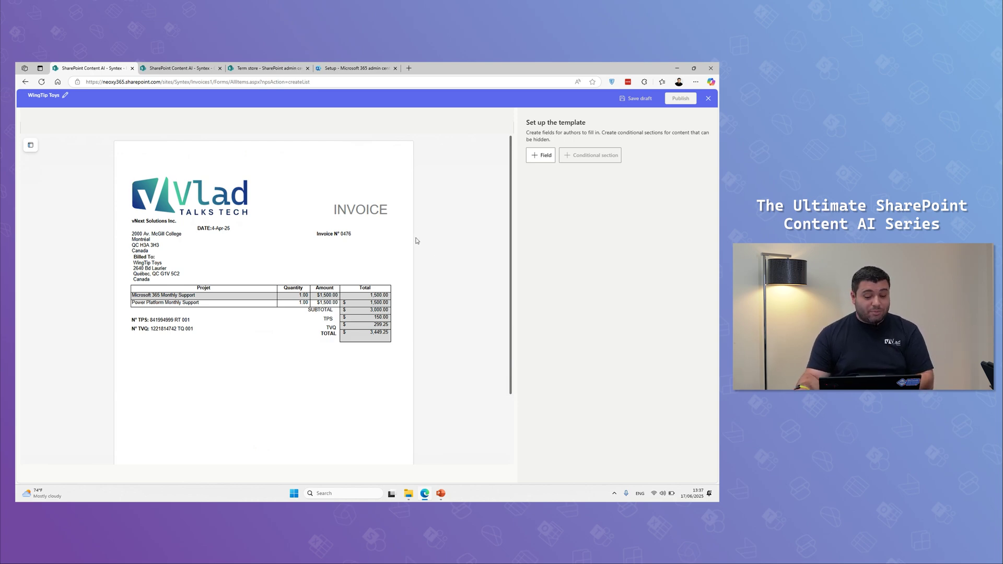
# Create a content field named Invoice Number that replaces the number after "Invoice N°", and proceed to its input settings.
pyautogui.click(545, 159)
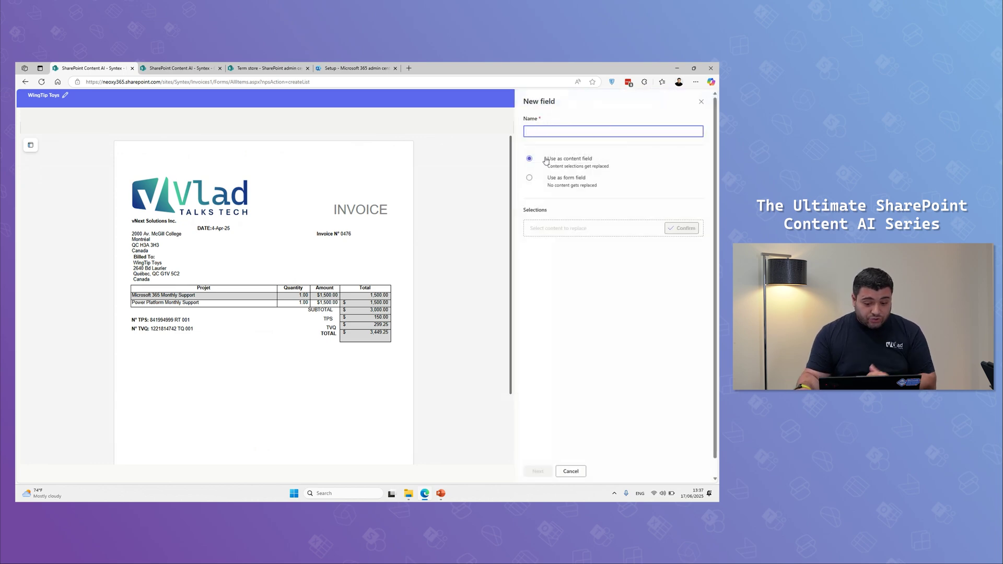
pyautogui.click(343, 234)
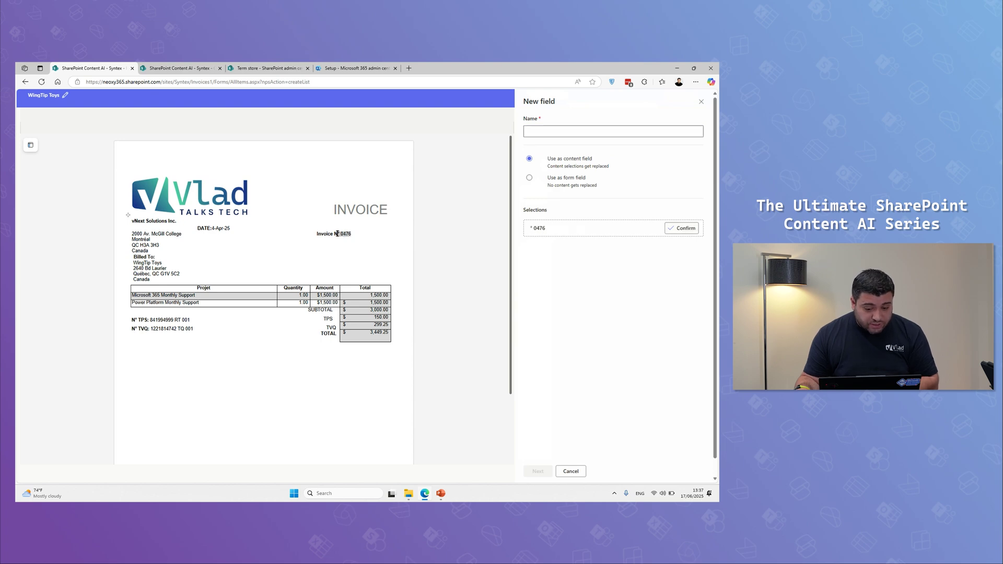
pyautogui.click(357, 243)
pyautogui.moveTo(354, 235); pyautogui.dragTo(342, 237)
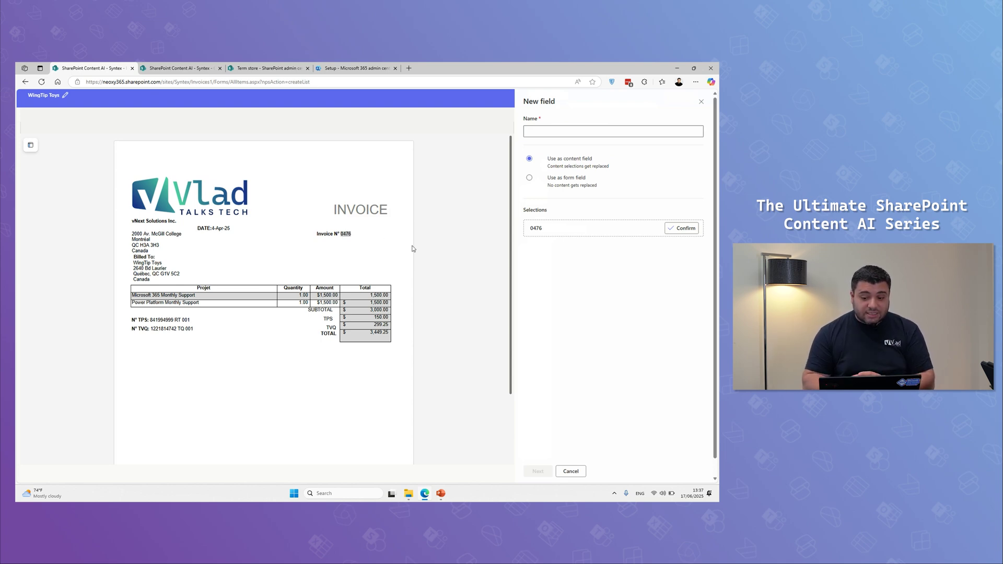
pyautogui.click(570, 130)
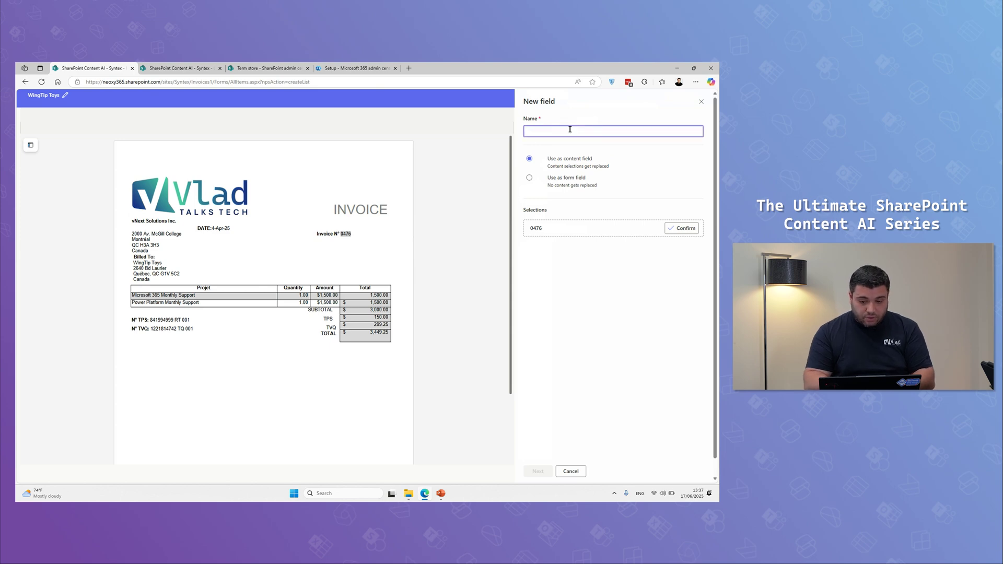
pyautogui.write('Invoice Number')
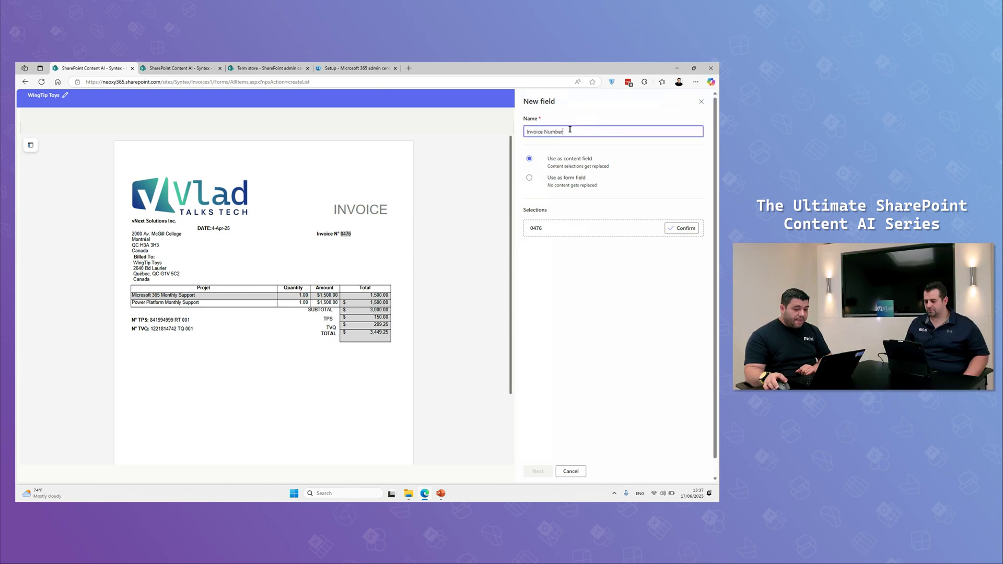
pyautogui.click(679, 228)
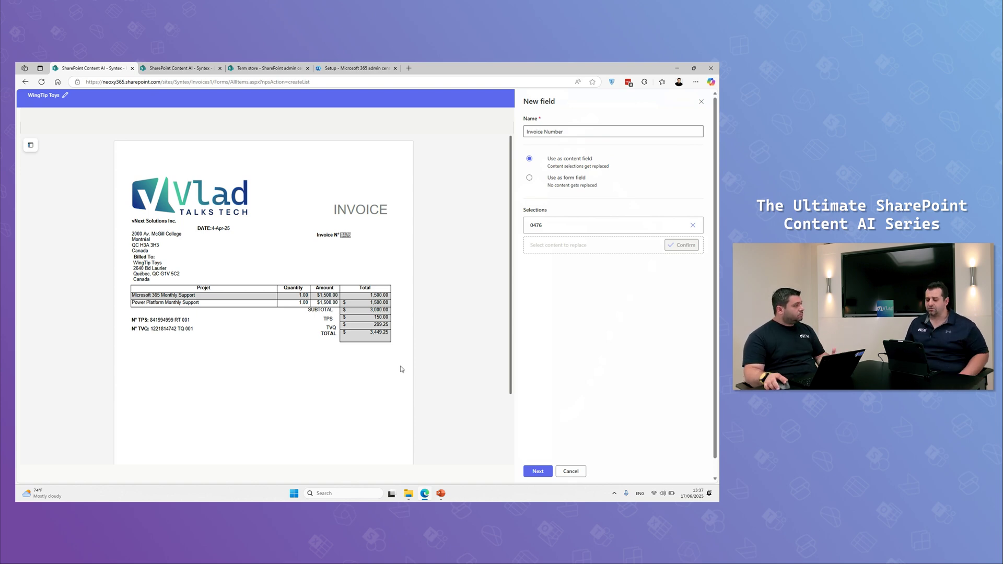
pyautogui.click(538, 473)
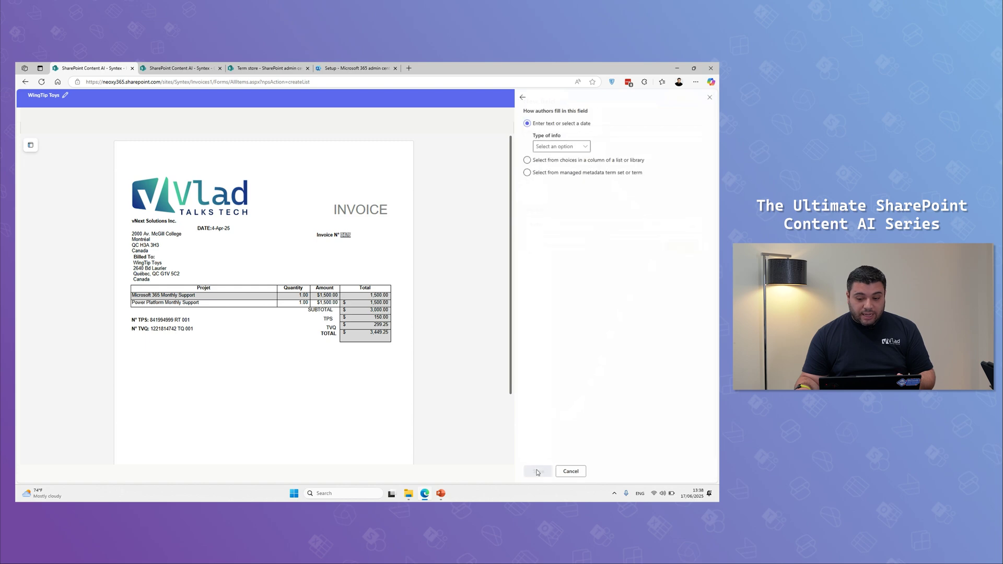
# Examine the ways authors can fill in the field: text or date types, list column choices, and managed metadata terms.
pyautogui.click(589, 148)
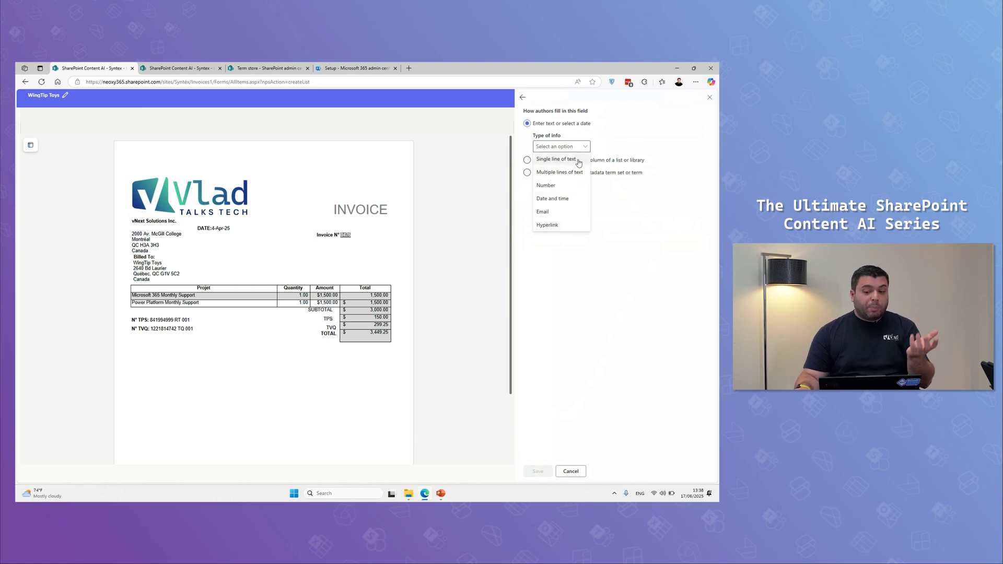
pyautogui.click(588, 148)
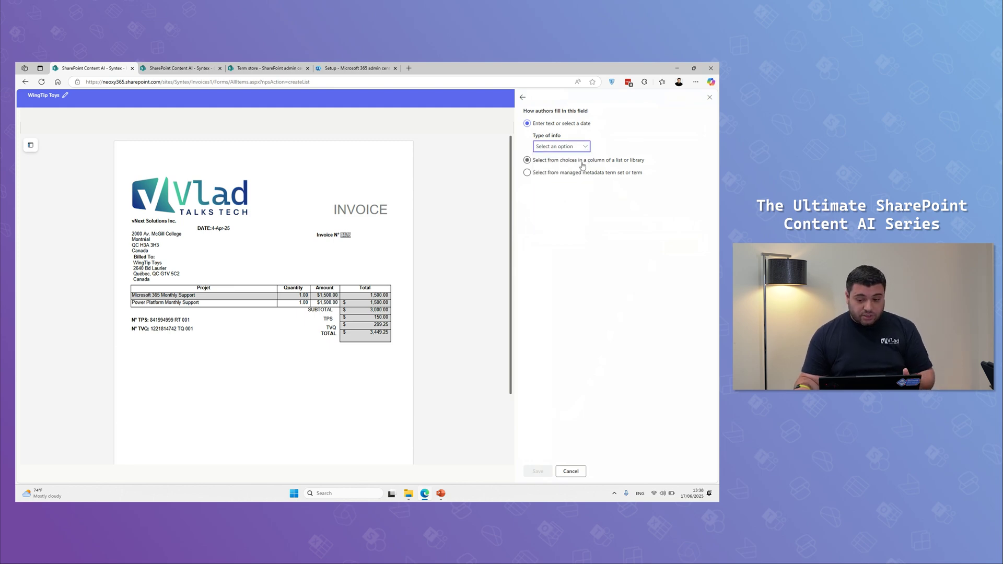
pyautogui.click(582, 162)
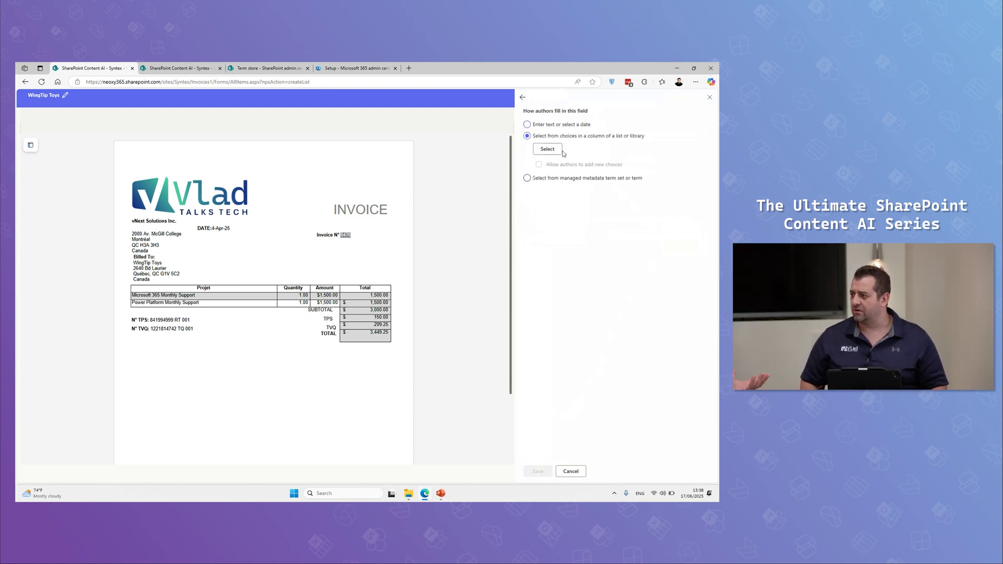
pyautogui.click(548, 150)
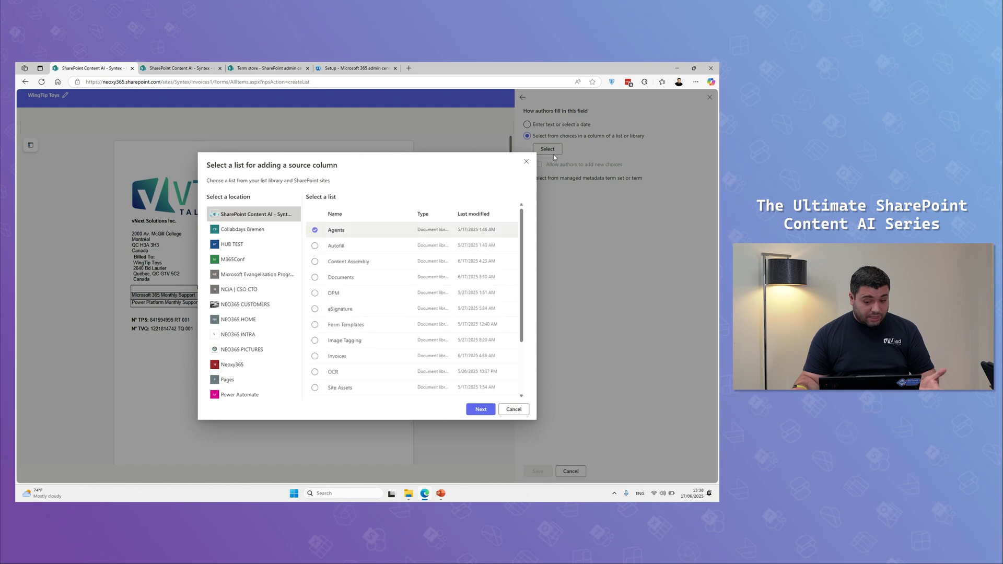
pyautogui.click(528, 178)
pyautogui.click(528, 178)
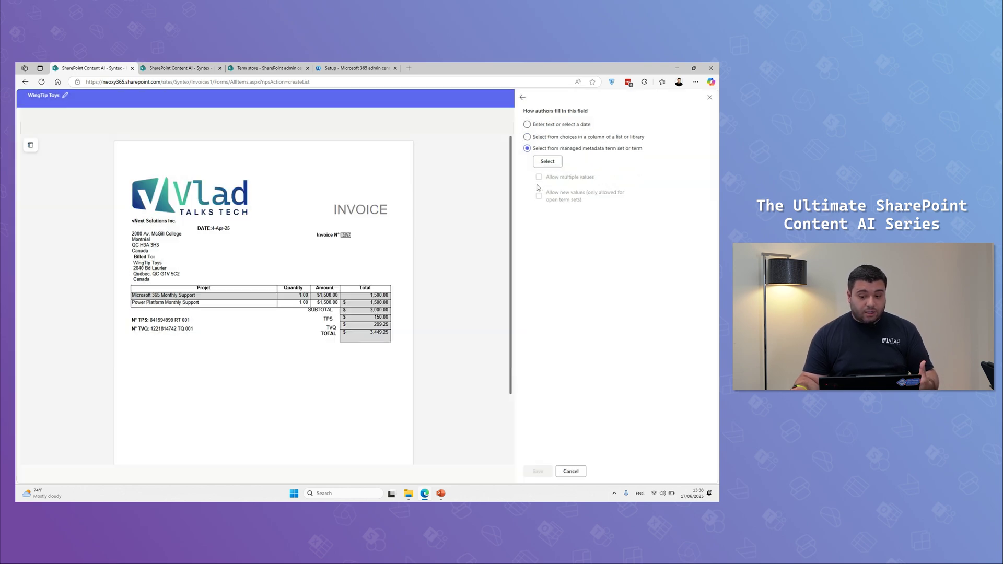
pyautogui.click(547, 163)
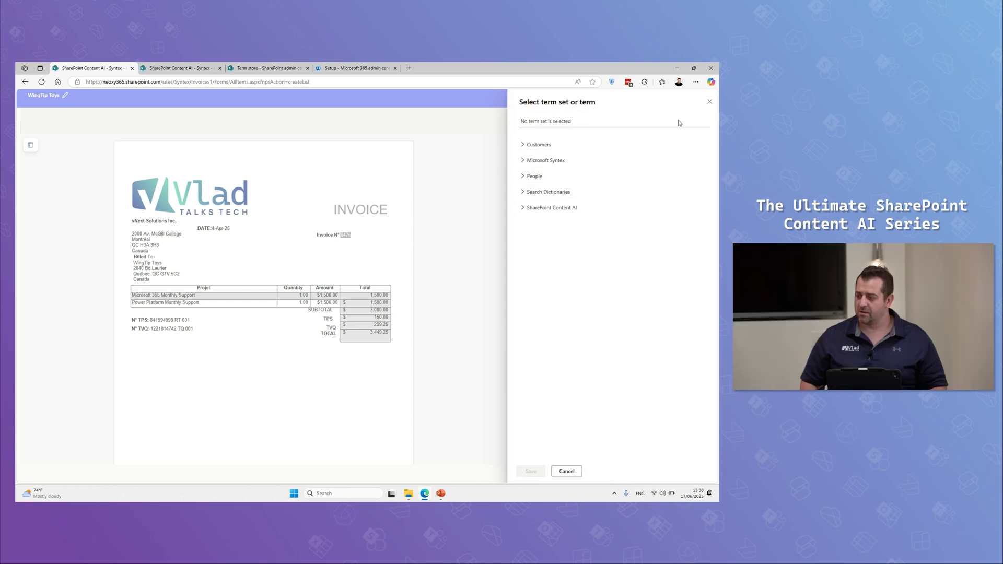
pyautogui.click(711, 103)
# Set the Invoice Number field to text entry with type Single line of text, and save it.
pyautogui.click(538, 125)
pyautogui.click(584, 145)
pyautogui.click(577, 159)
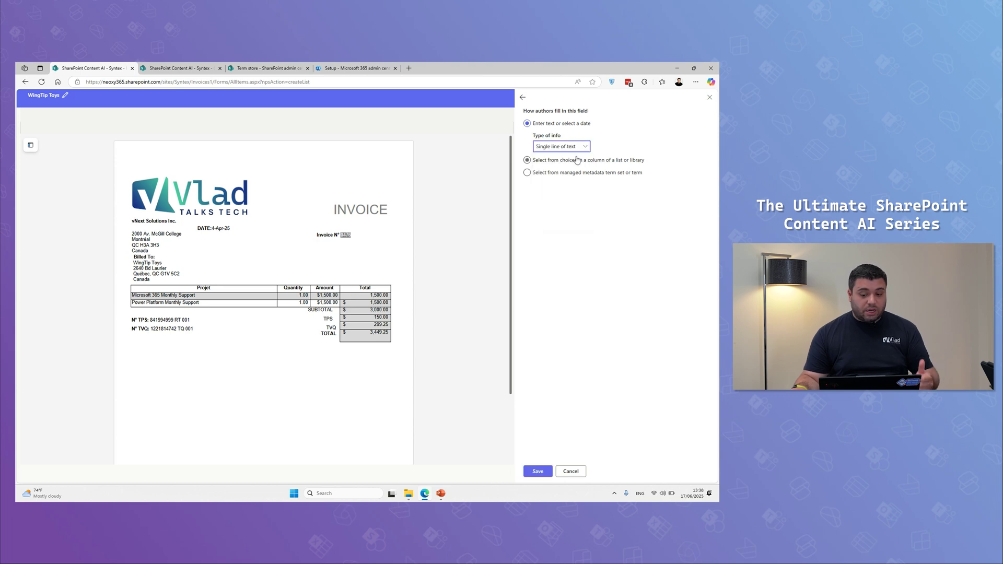
pyautogui.click(538, 471)
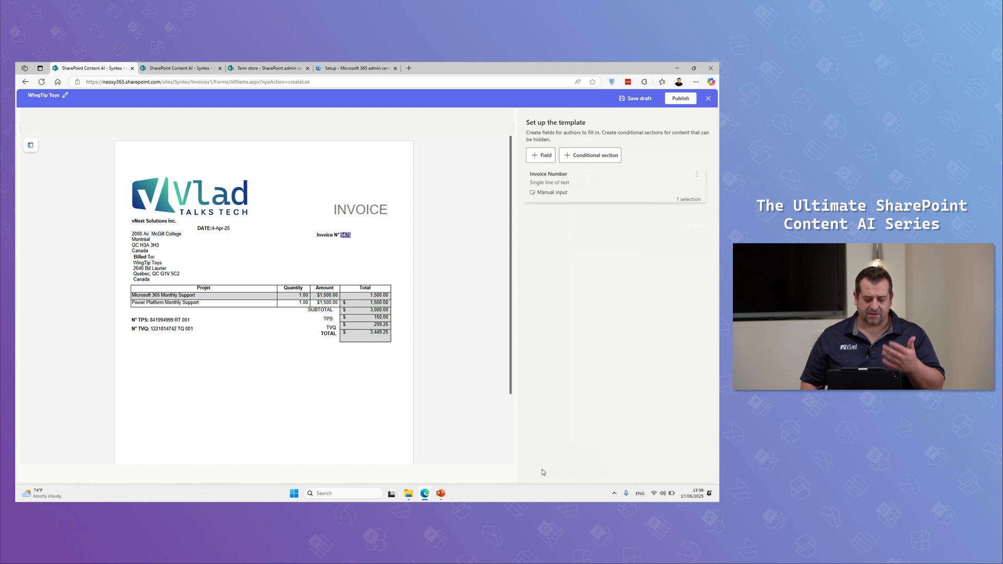
# Create a content field named Customer Name that replaces WingTip Toys under Billed To, and proceed to its input settings.
pyautogui.click(576, 240)
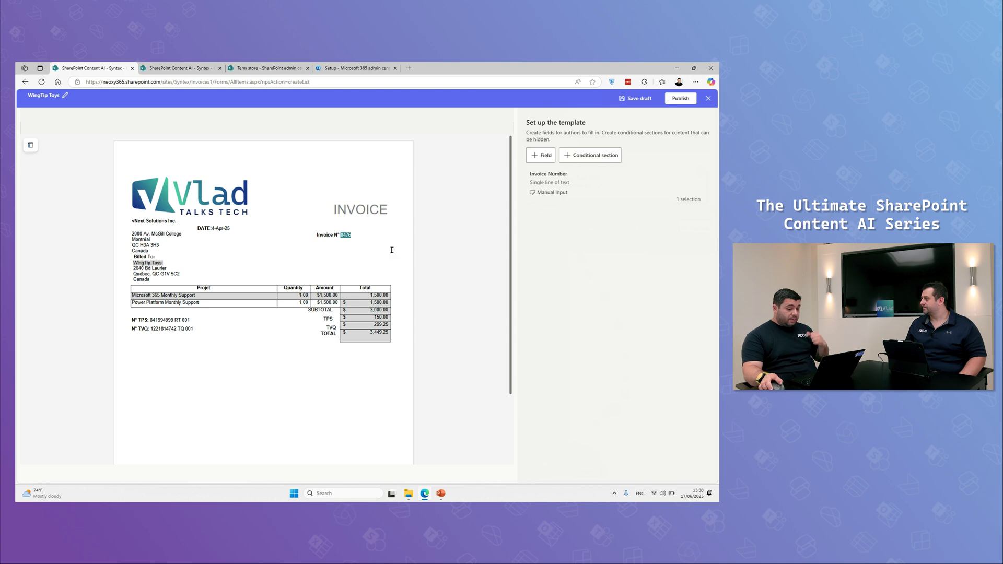
pyautogui.click(535, 156)
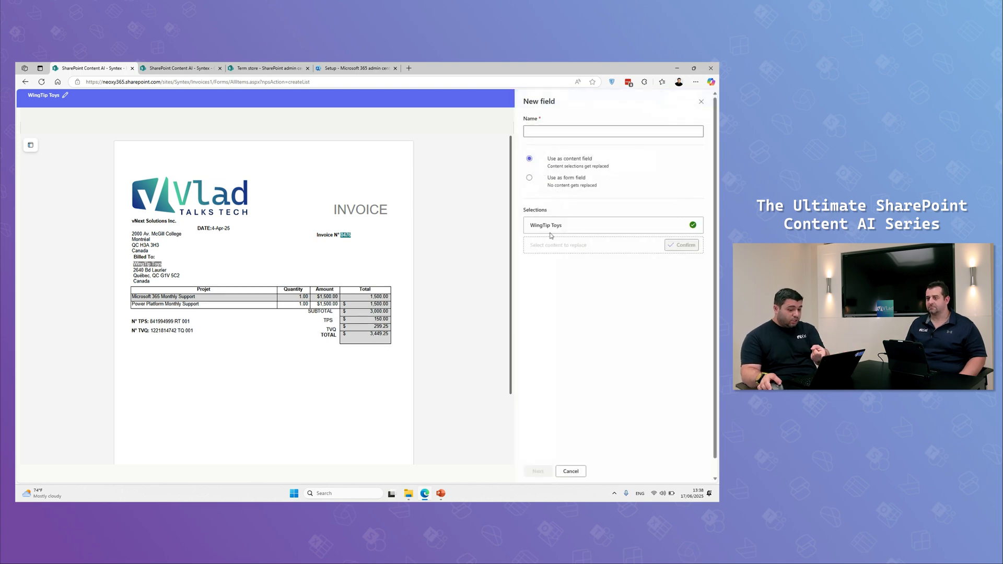
pyautogui.click(539, 132)
pyautogui.write('Cus')
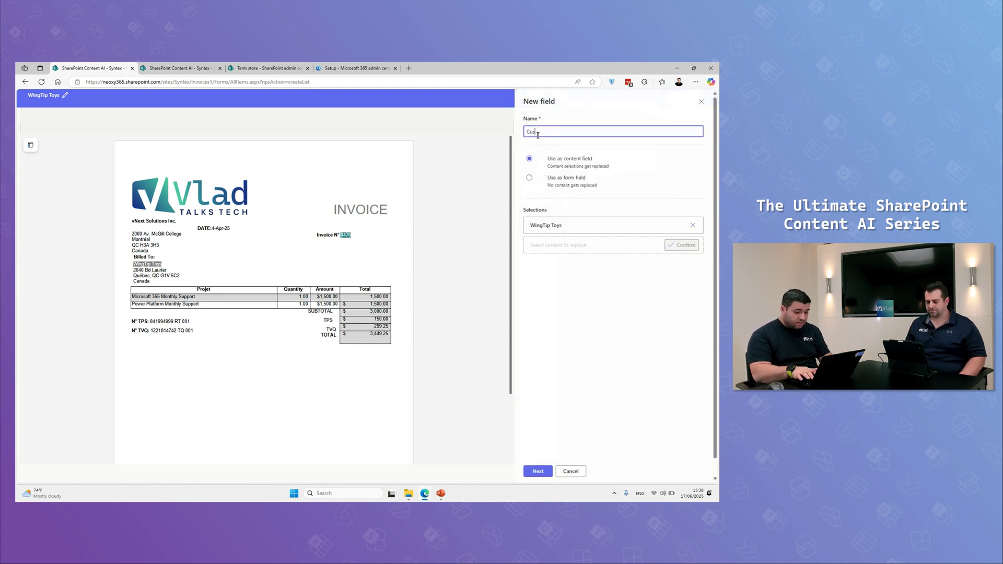
pyautogui.write('tomer Name')
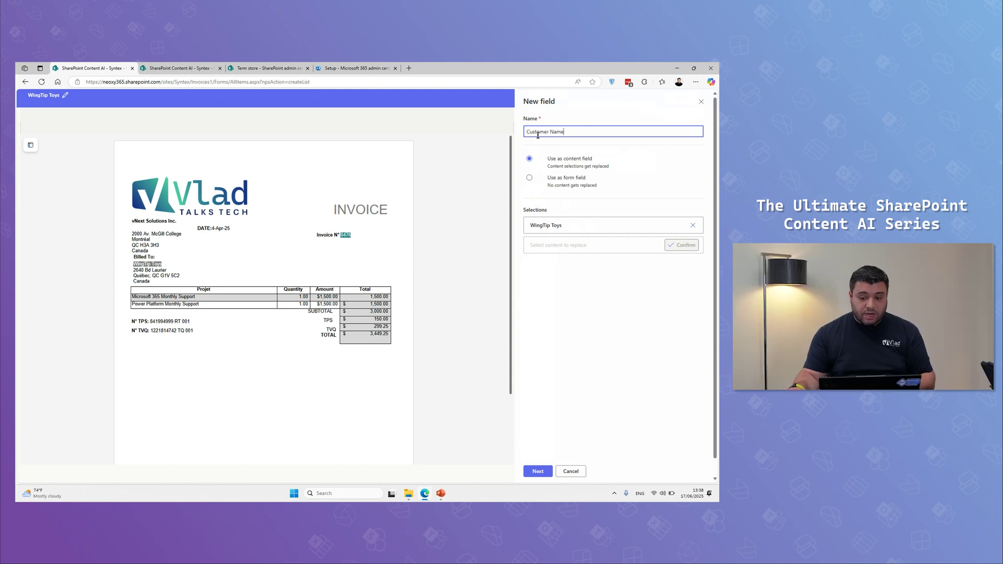
pyautogui.click(540, 472)
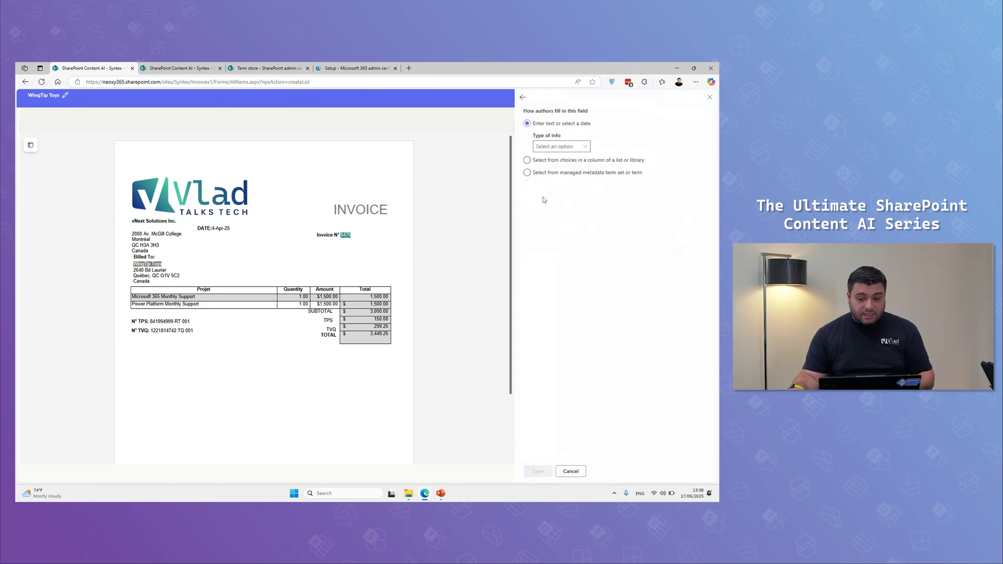
# Have Customer Name filled from the managed metadata term set Customers under SharePoint Content AI, and save the field.
pyautogui.click(541, 173)
pyautogui.click(558, 163)
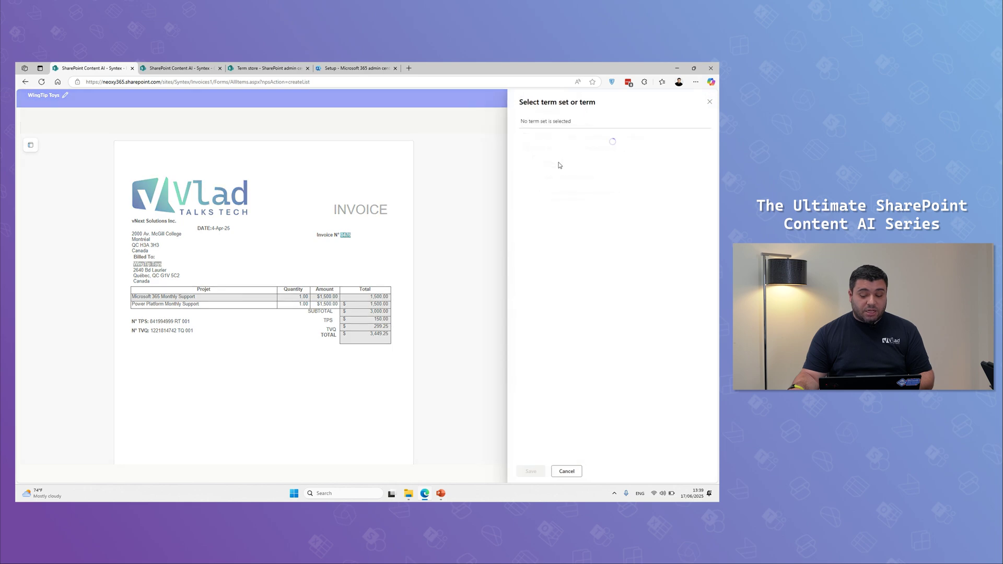
pyautogui.click(522, 208)
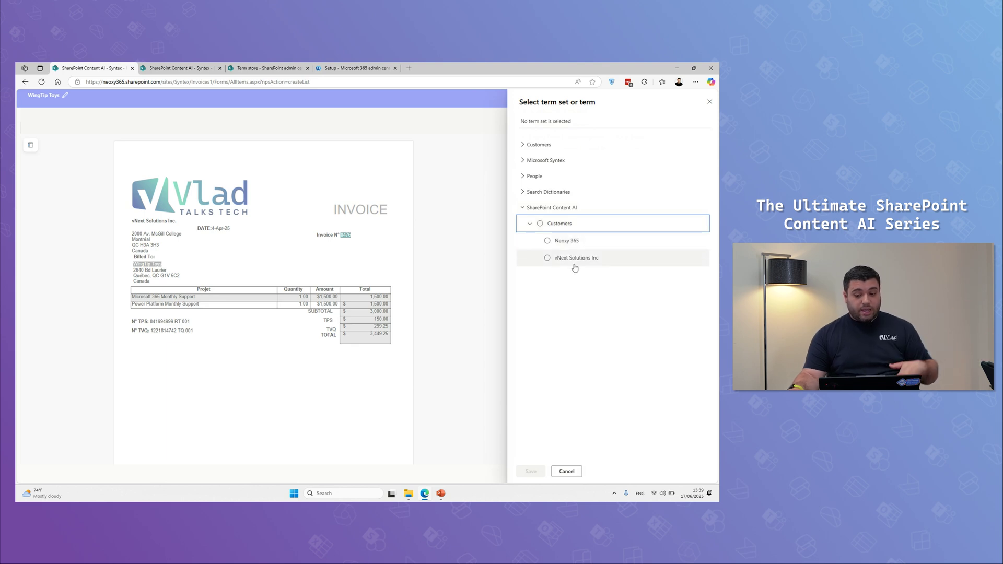
pyautogui.click(542, 225)
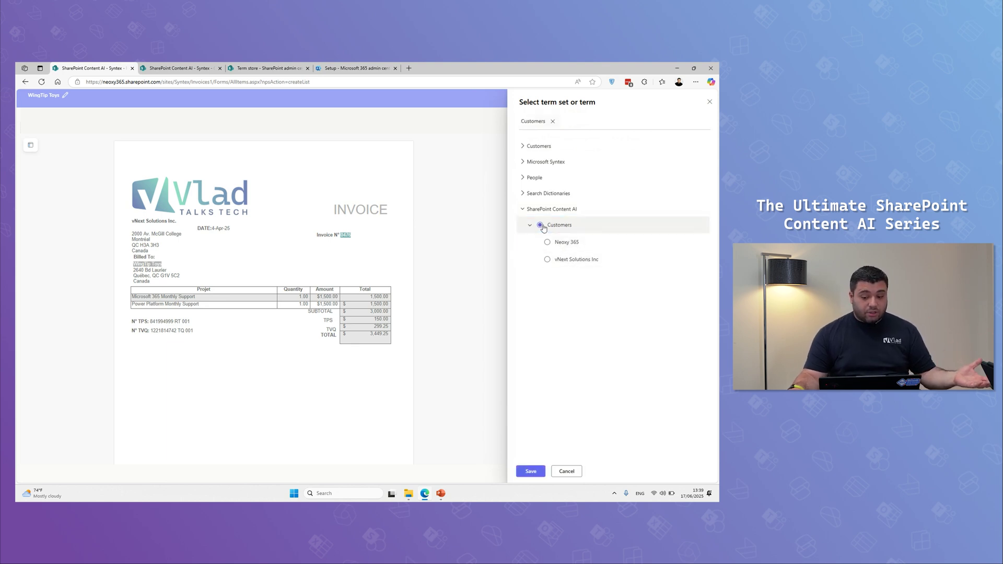
pyautogui.click(530, 472)
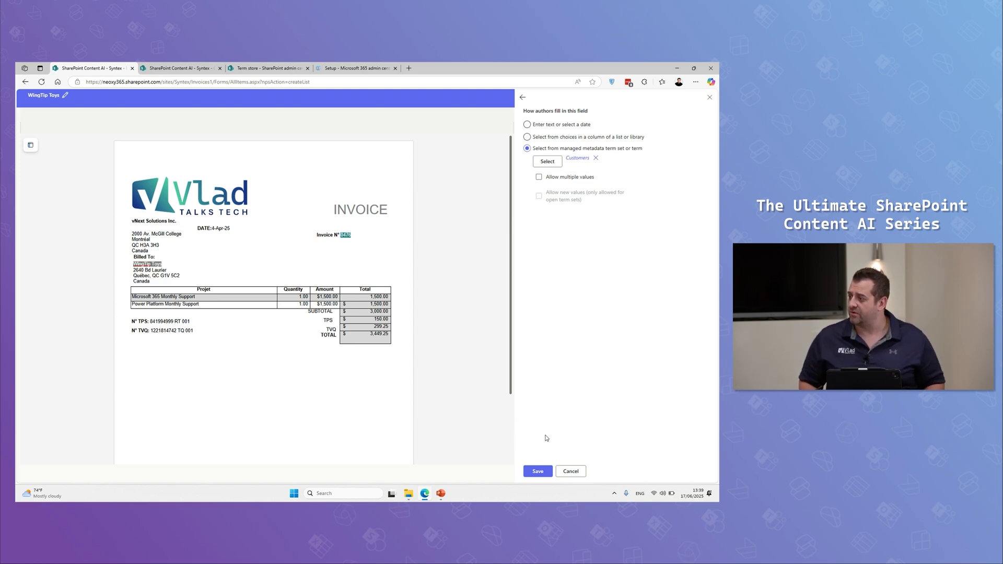
pyautogui.click(538, 471)
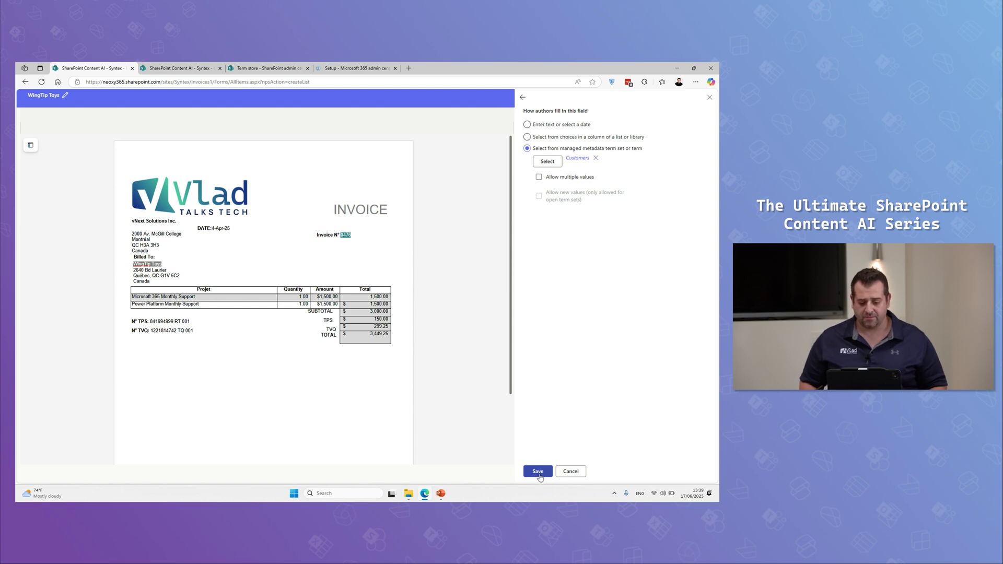
# Create a content field named VAT that replaces the tax number after "N° TPS", and proceed to its input settings.
pyautogui.click(546, 157)
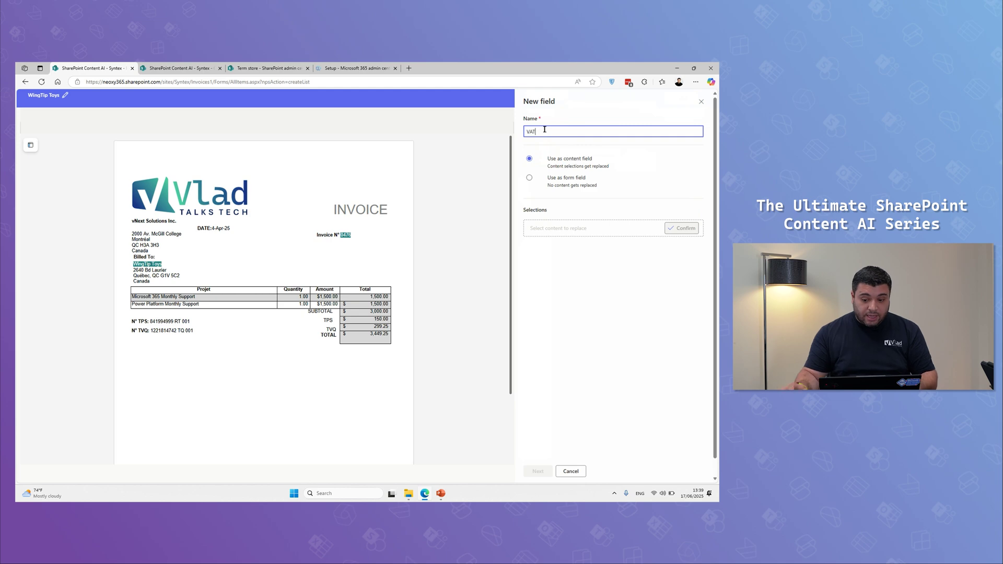
pyautogui.moveTo(192, 323); pyautogui.dragTo(150, 321)
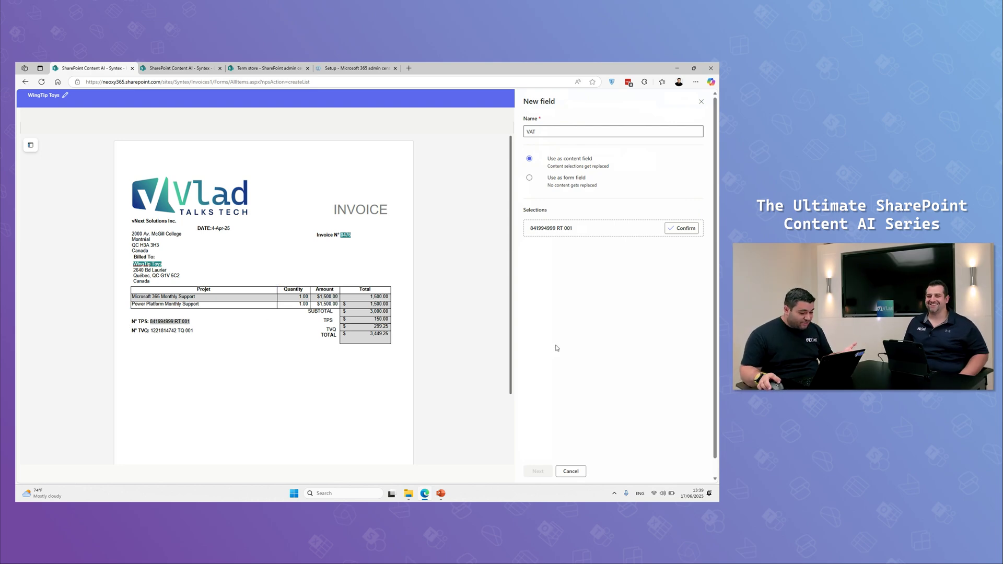
pyautogui.click(675, 233)
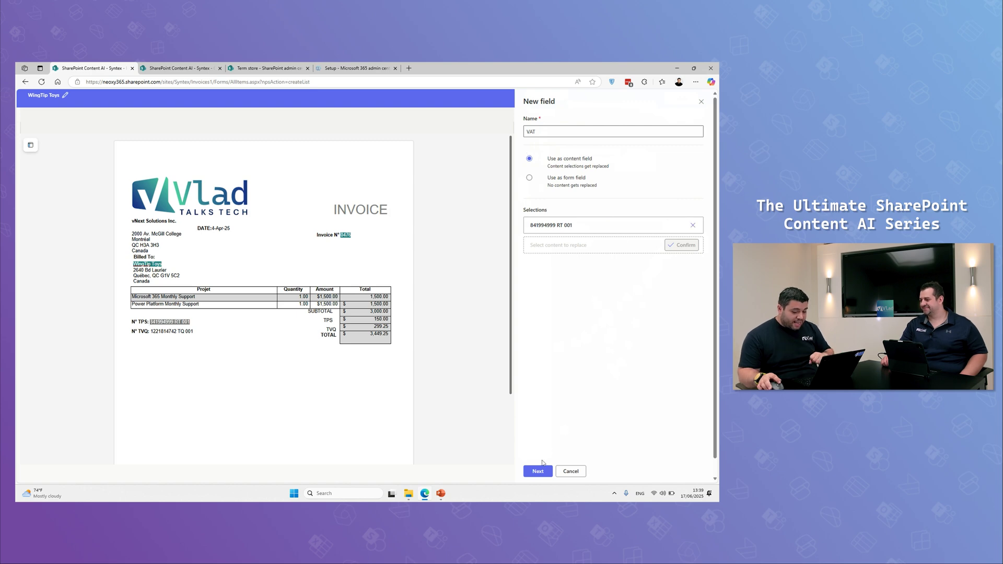
pyautogui.click(538, 472)
# Have the VAT field filled from choices in a list column, with Content Assembly - VAT rate as the source list.
pyautogui.click(528, 160)
pyautogui.click(550, 151)
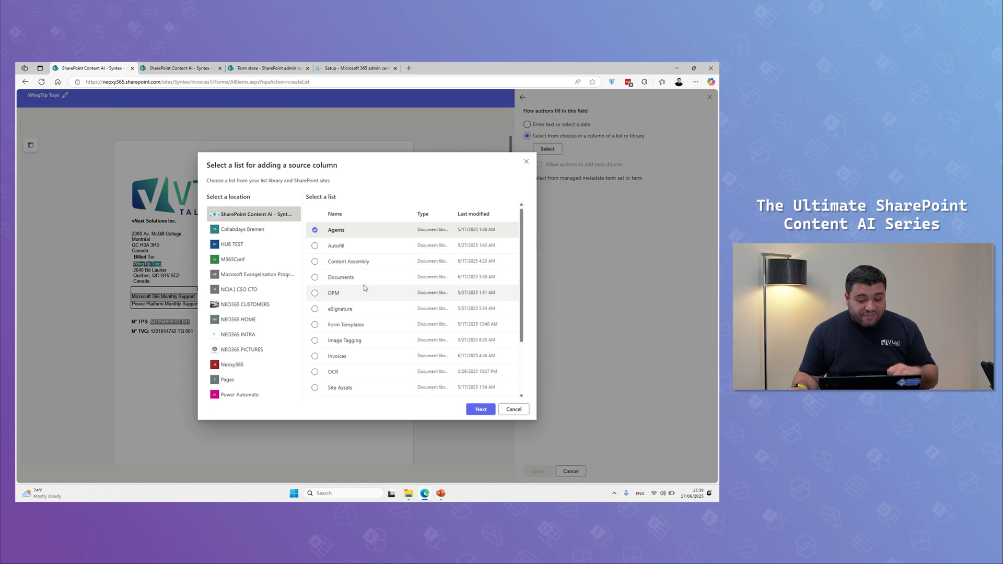
pyautogui.scroll(-3, 358, 293)
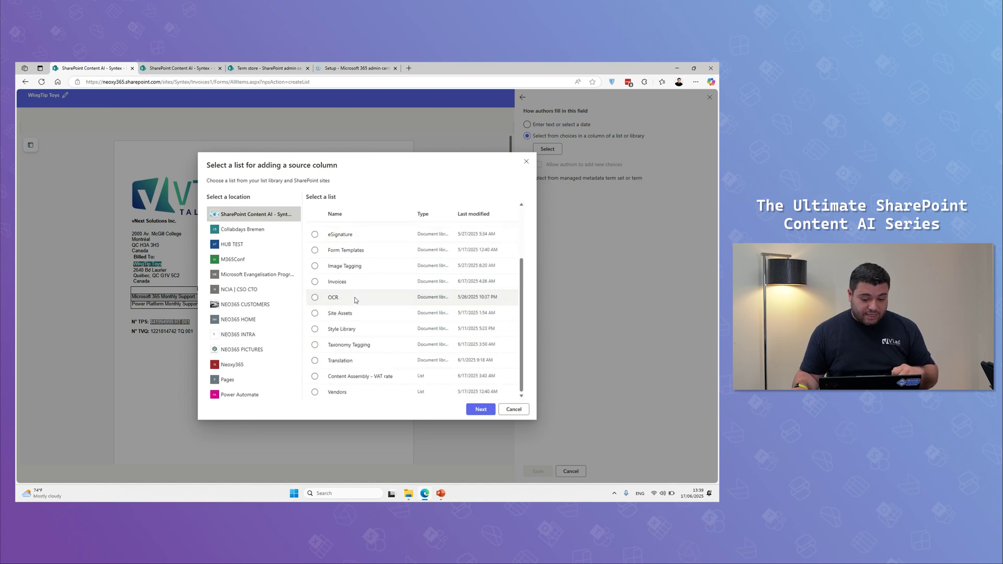
pyautogui.click(316, 377)
pyautogui.click(479, 412)
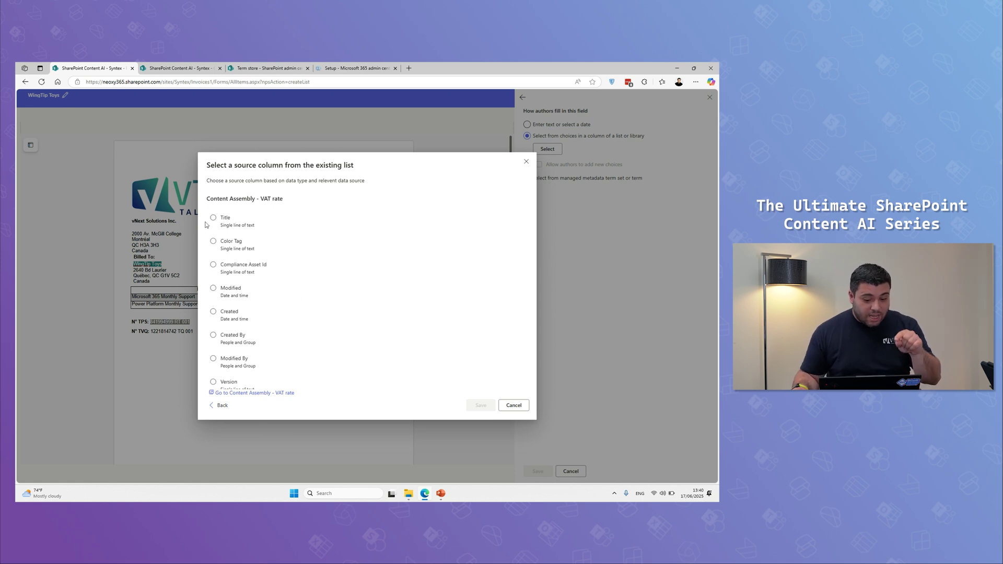
# Check the items in the VAT rate list, set its Title column as the VAT field's source, and save the field.
pyautogui.scroll(-1, 258, 361)
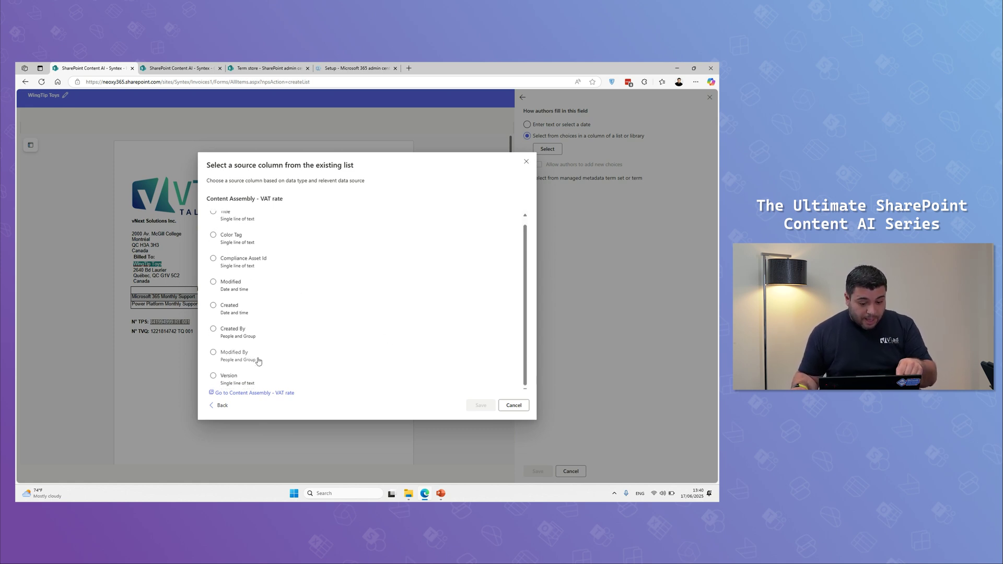
pyautogui.scroll(1, 259, 361)
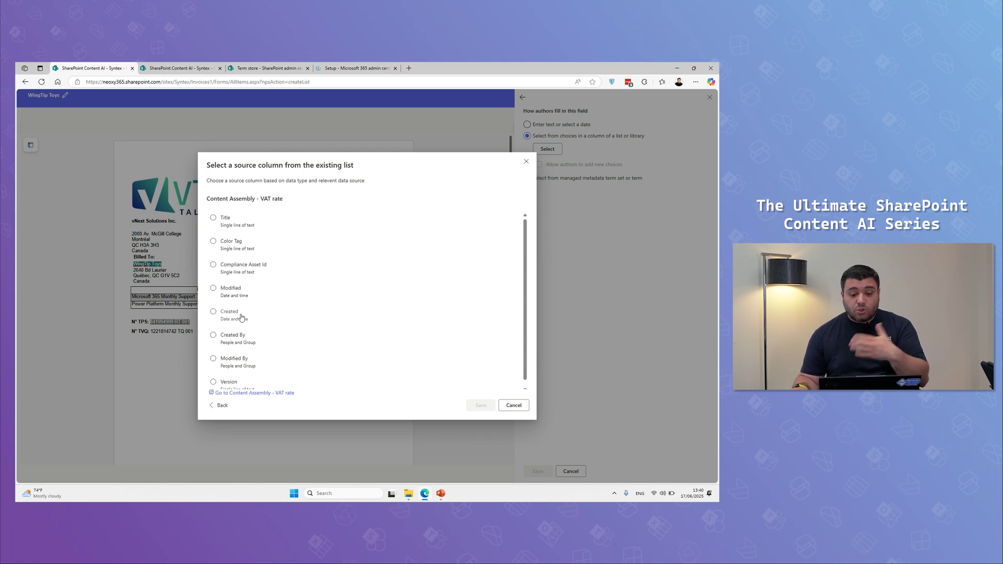
pyautogui.click(178, 67)
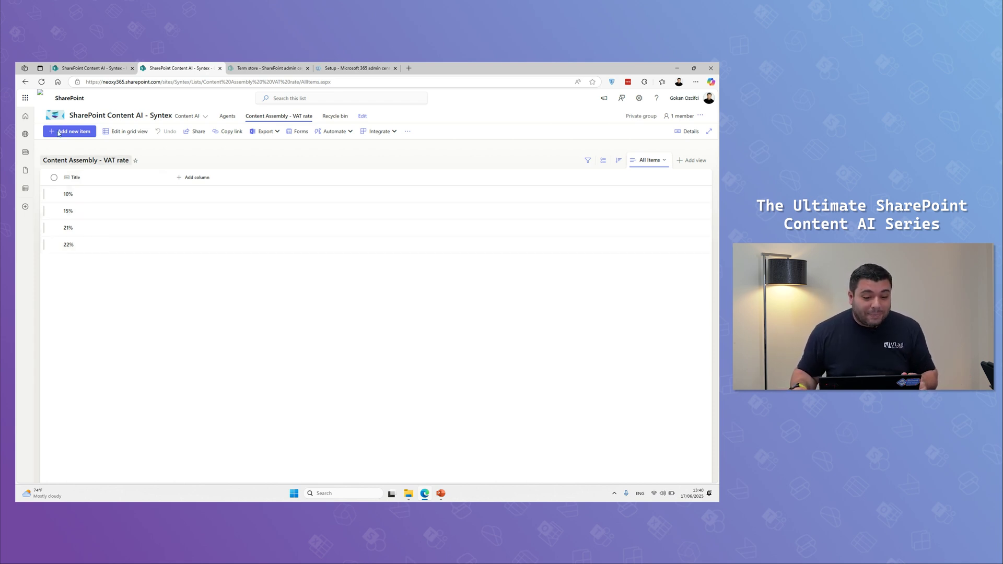
pyautogui.click(73, 68)
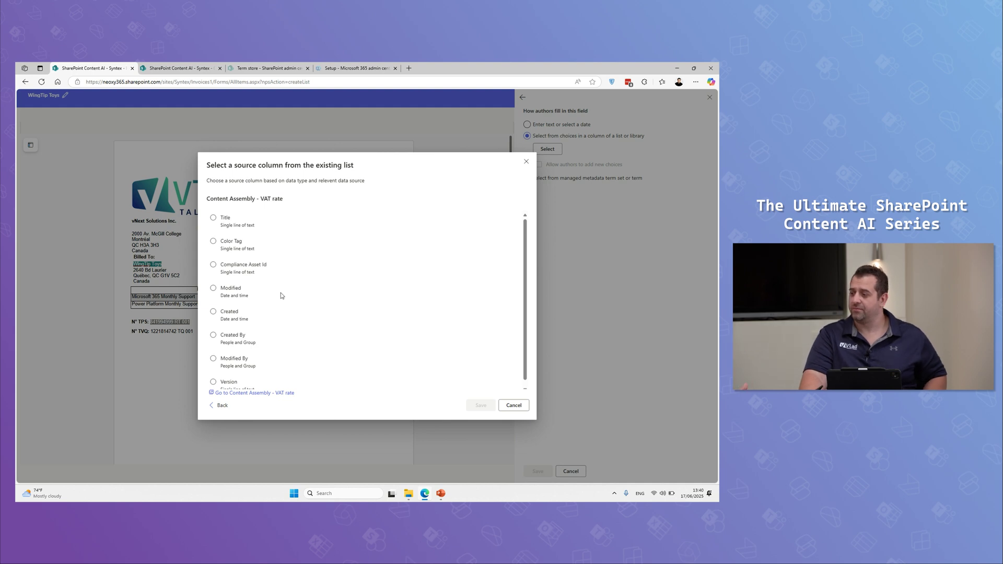
pyautogui.click(214, 219)
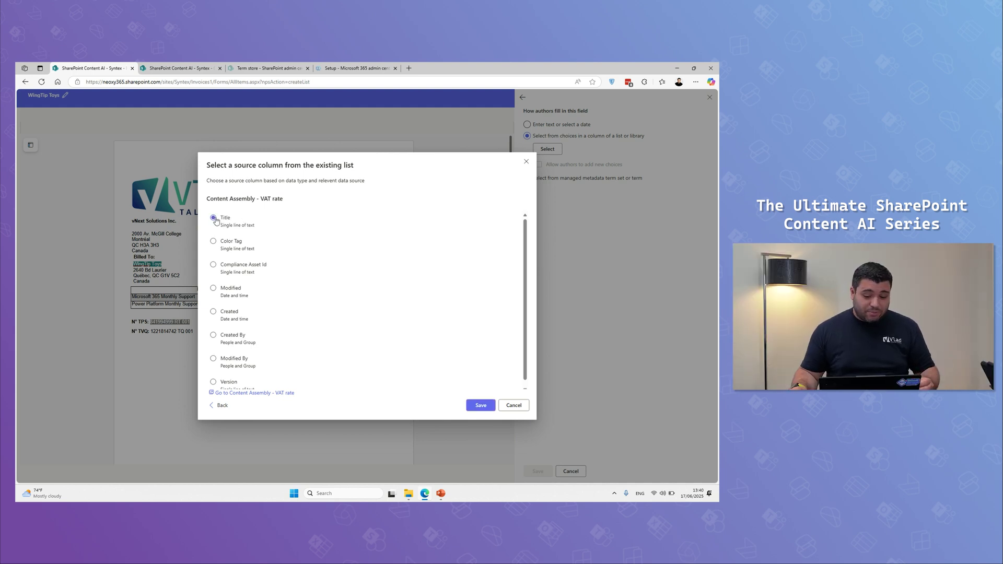
pyautogui.click(481, 406)
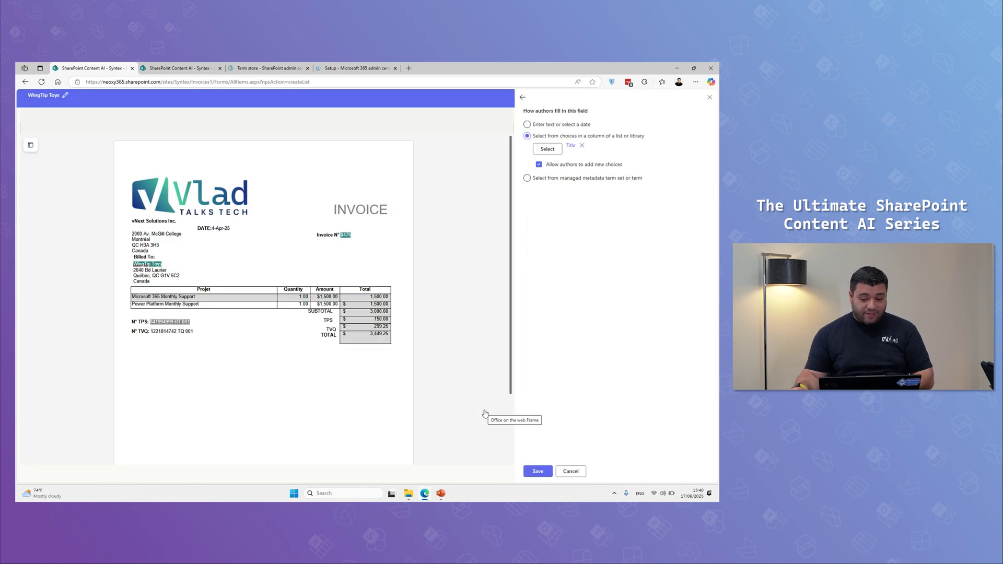
pyautogui.click(539, 472)
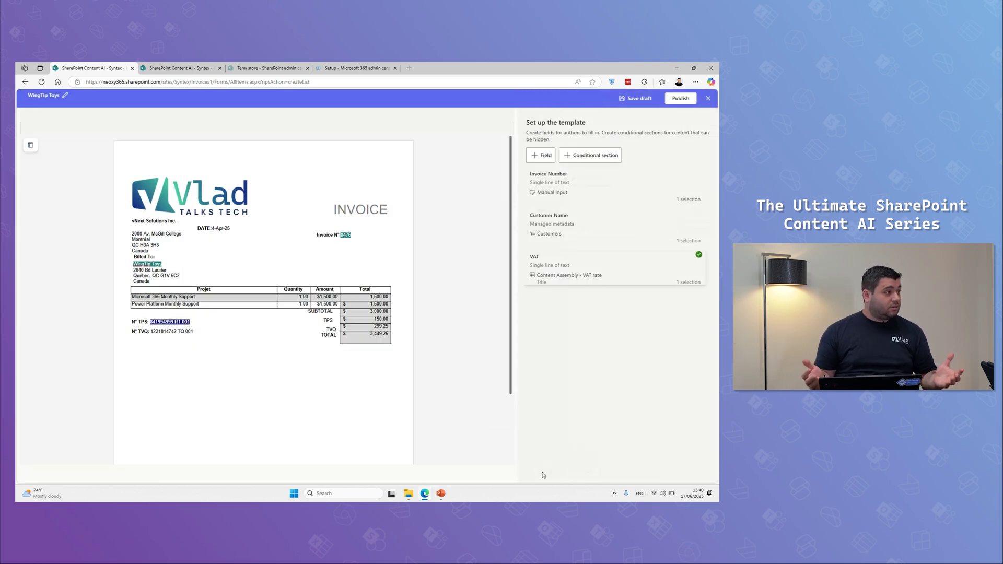
# Create a conditional section named Customer outside of EU covering the TVQ amount 299.25, and proceed to its condition.
pyautogui.click(592, 157)
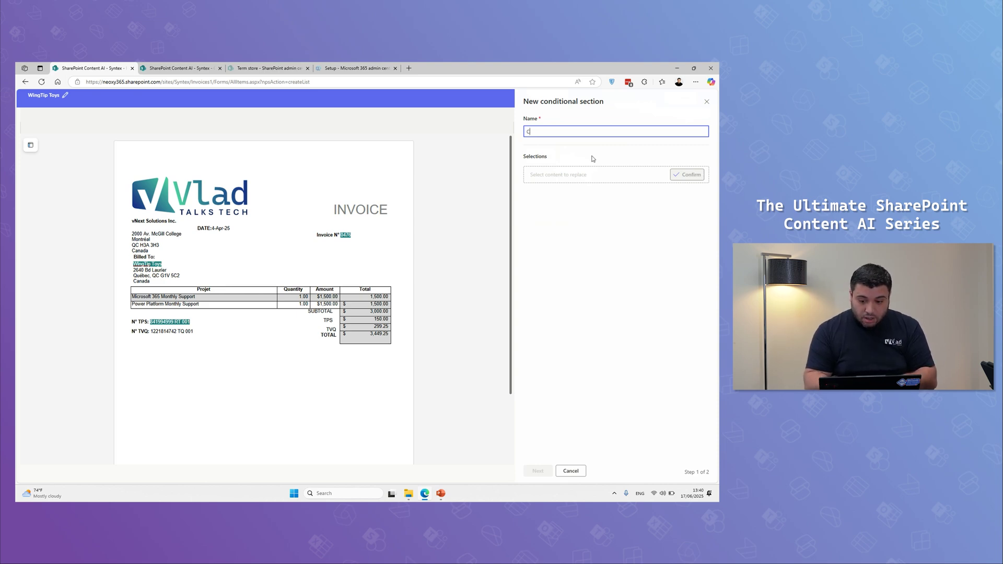
pyautogui.write('me p')
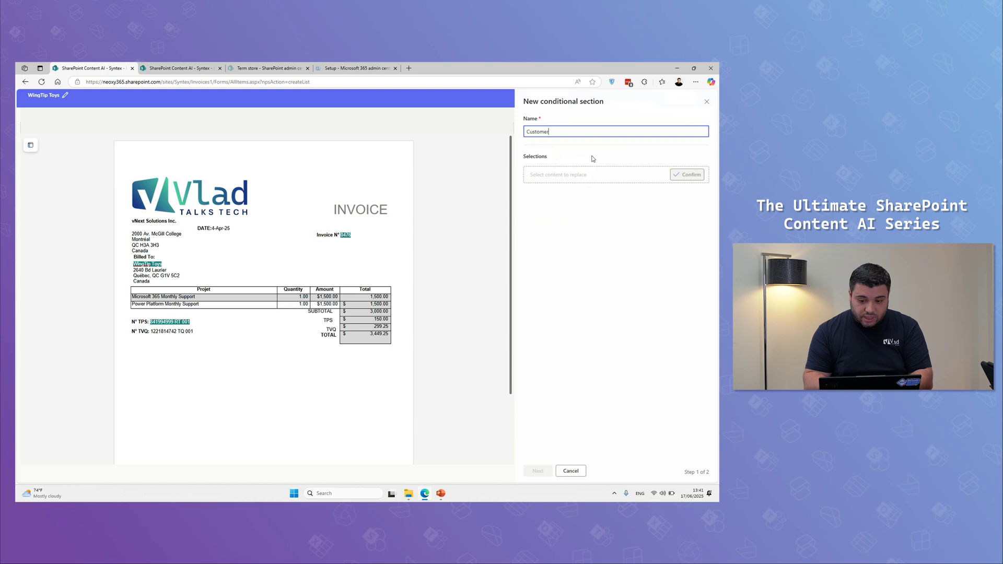
pyautogui.write('utside of EU')
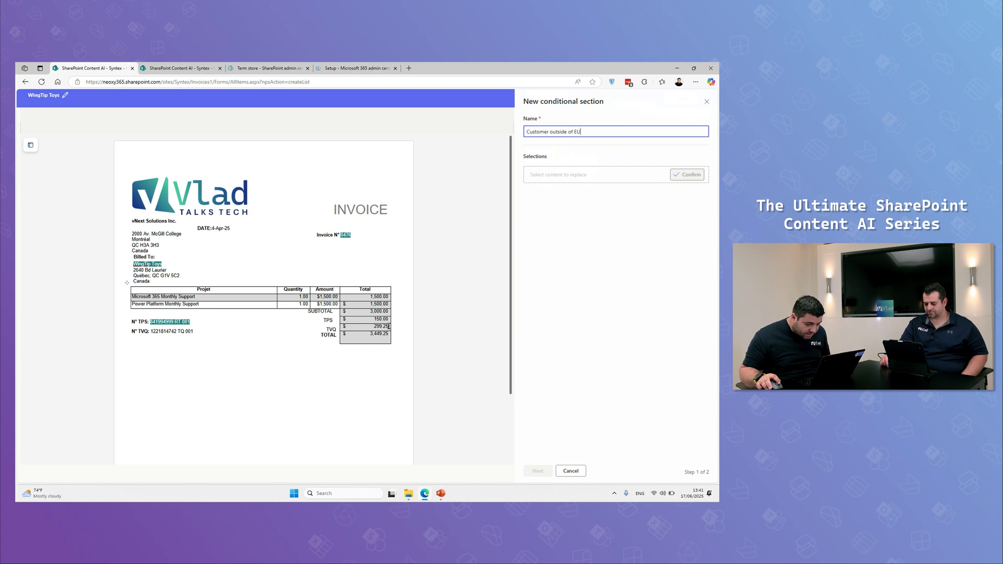
pyautogui.moveTo(389, 327); pyautogui.dragTo(379, 328)
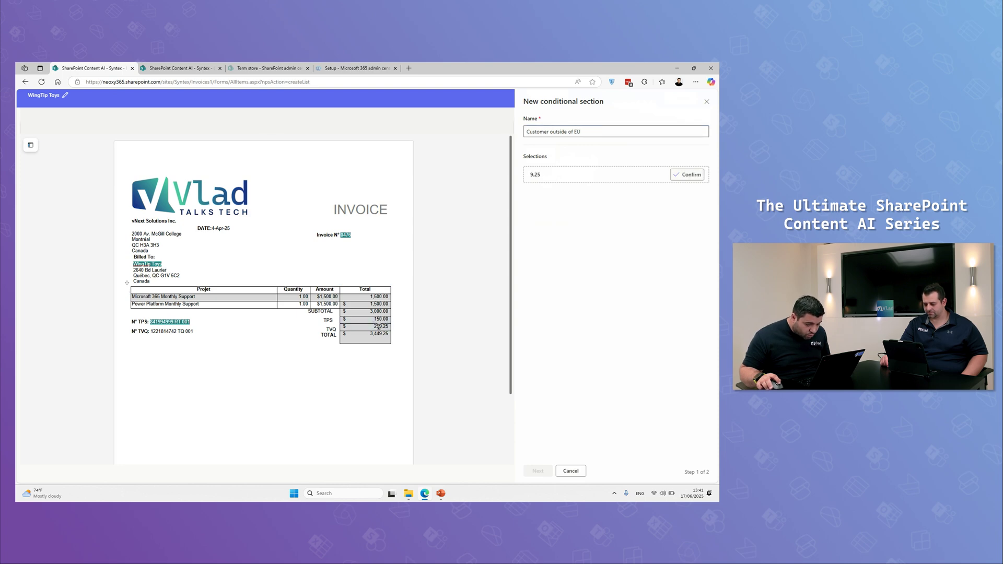
pyautogui.click(679, 175)
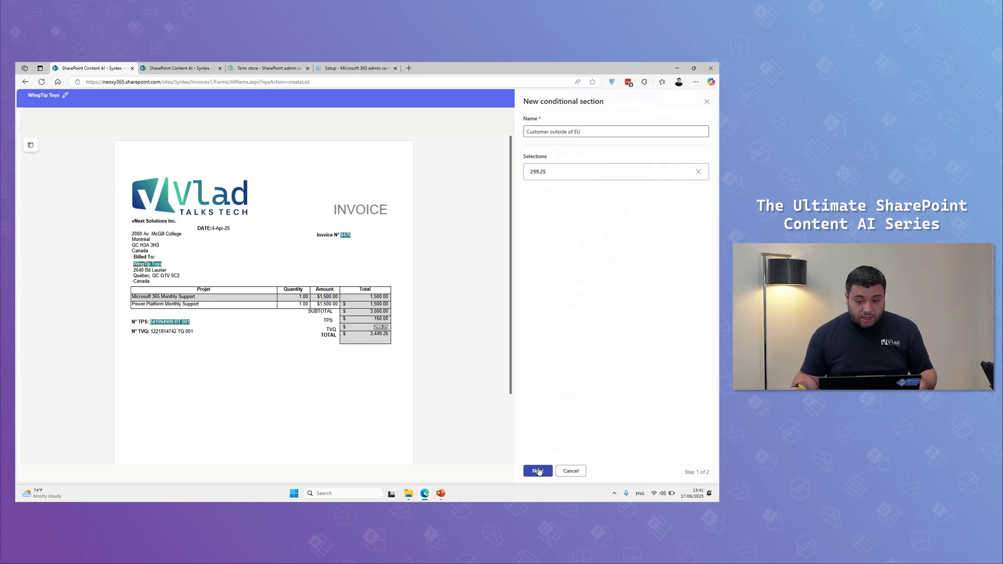
pyautogui.click(537, 471)
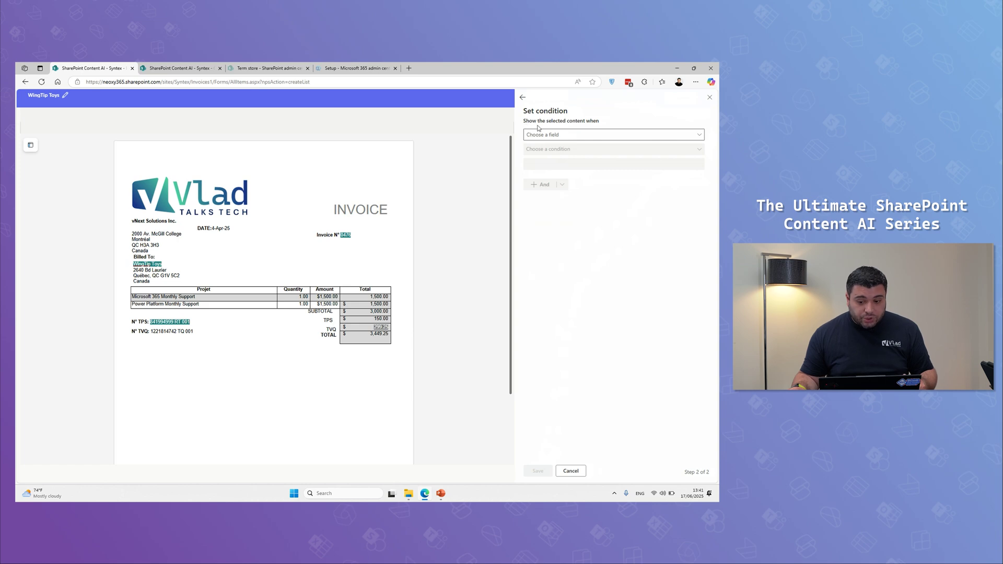
# Show the conditional section only when Customer Name is an exact match for the term Neoxy 365, and save it.
pyautogui.click(601, 136)
pyautogui.click(561, 163)
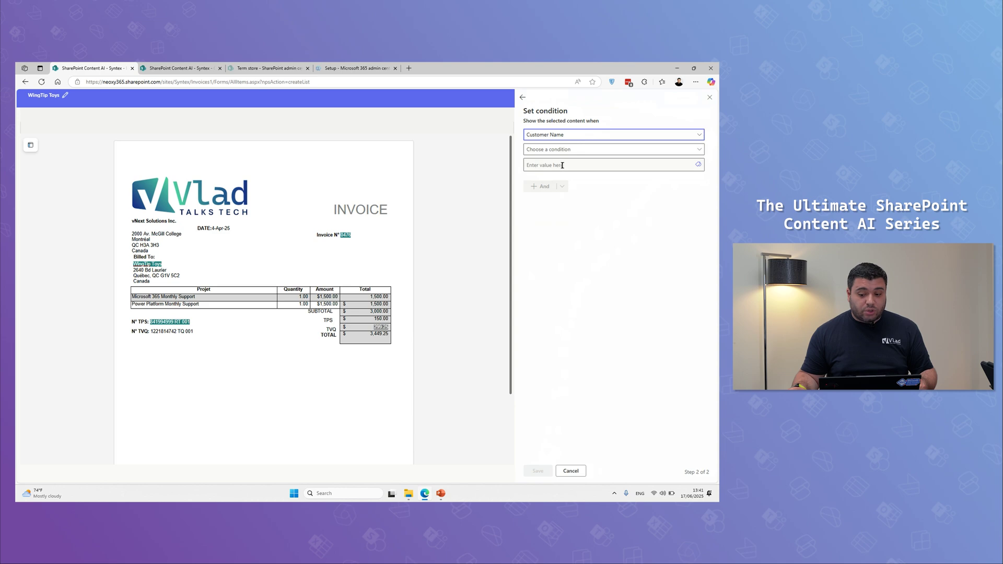
pyautogui.click(593, 150)
pyautogui.click(569, 164)
pyautogui.click(586, 165)
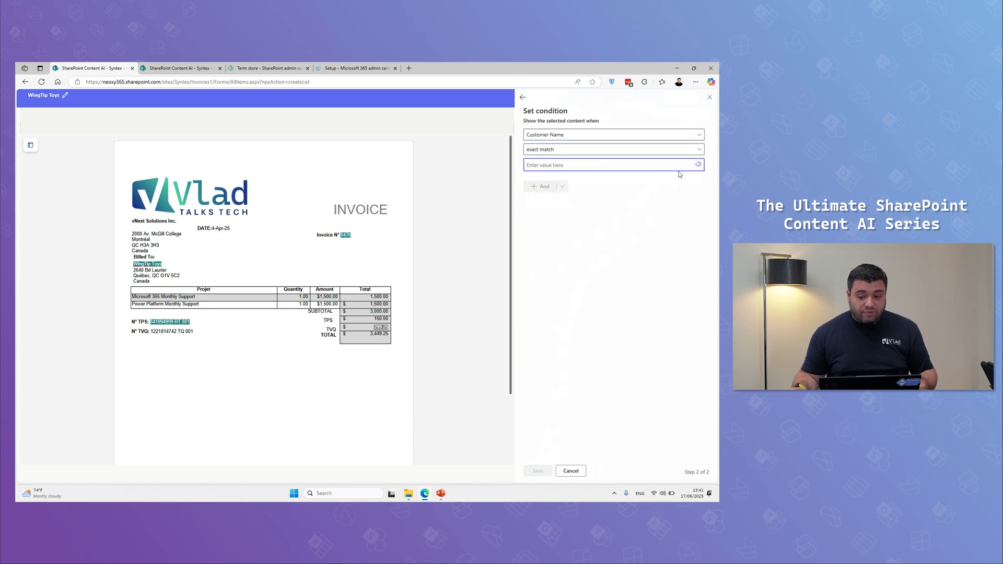
pyautogui.click(698, 165)
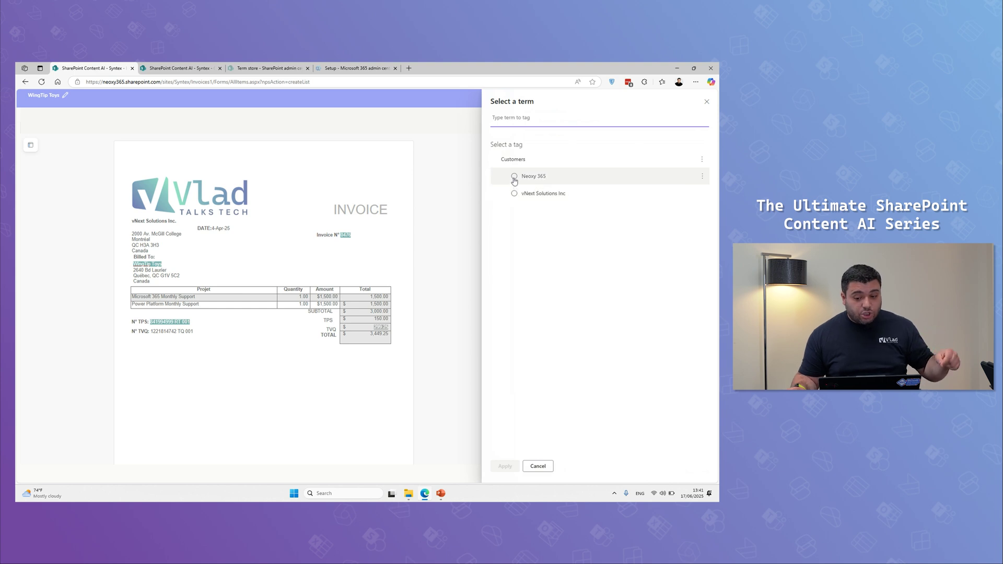
pyautogui.click(515, 177)
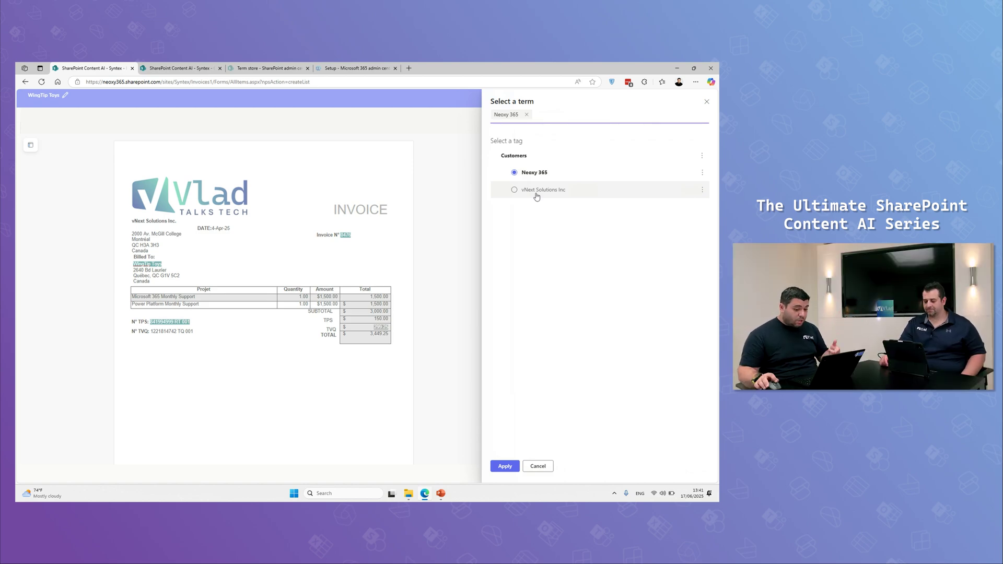
pyautogui.click(505, 466)
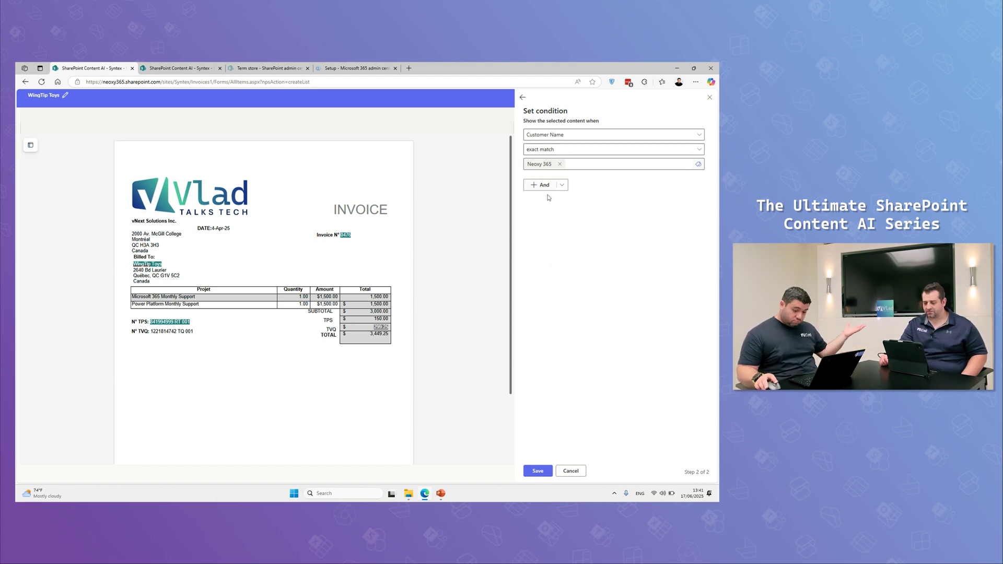
pyautogui.click(538, 472)
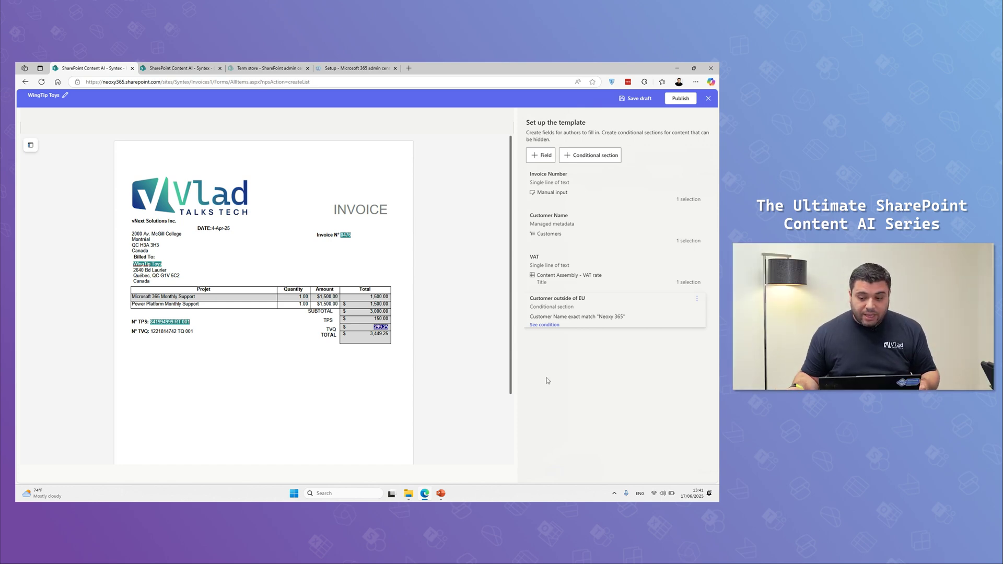
# Publish the template under the name WingTip Toys Template and return to the Invoices library.
pyautogui.click(678, 99)
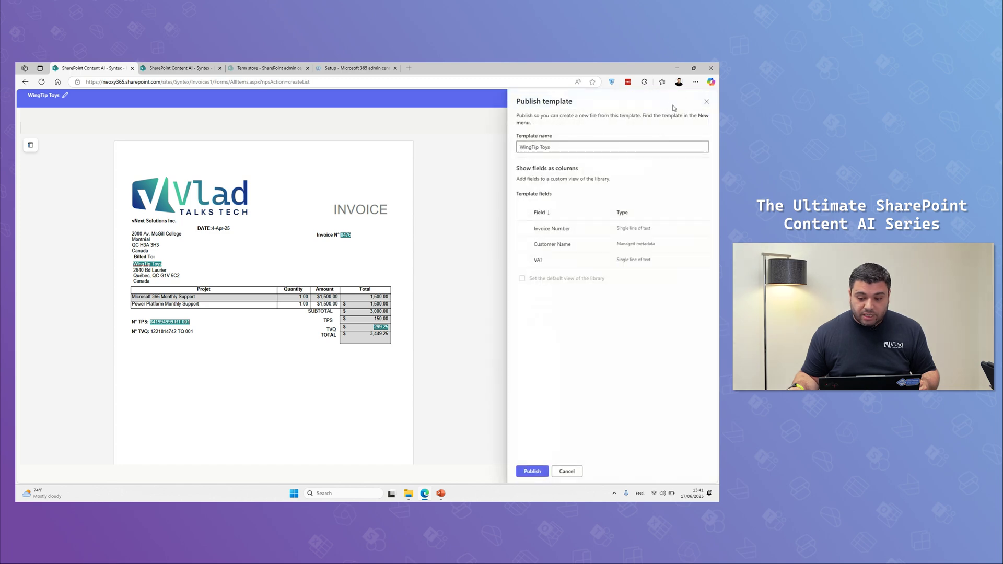
pyautogui.click(569, 147)
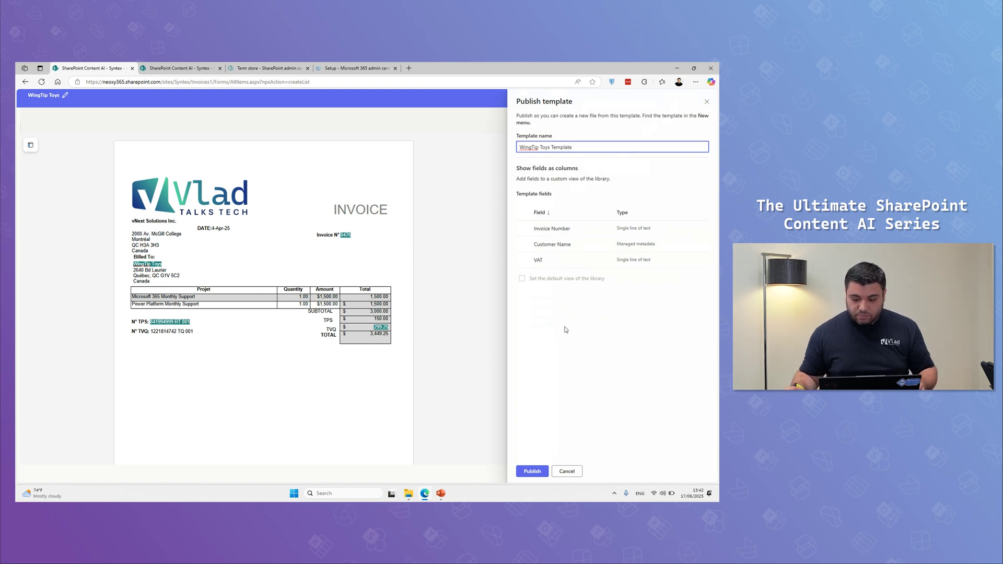
pyautogui.click(537, 473)
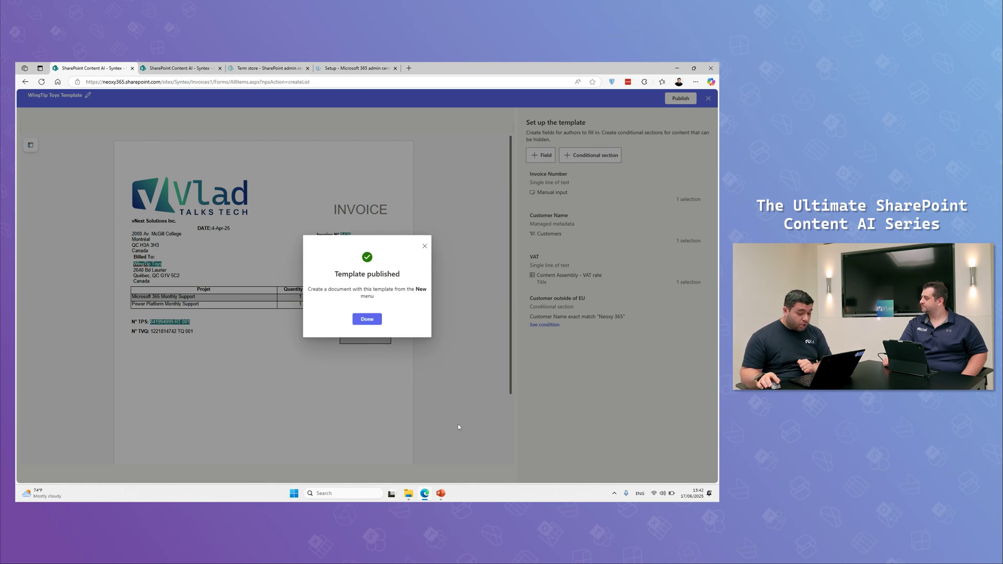
pyautogui.click(382, 322)
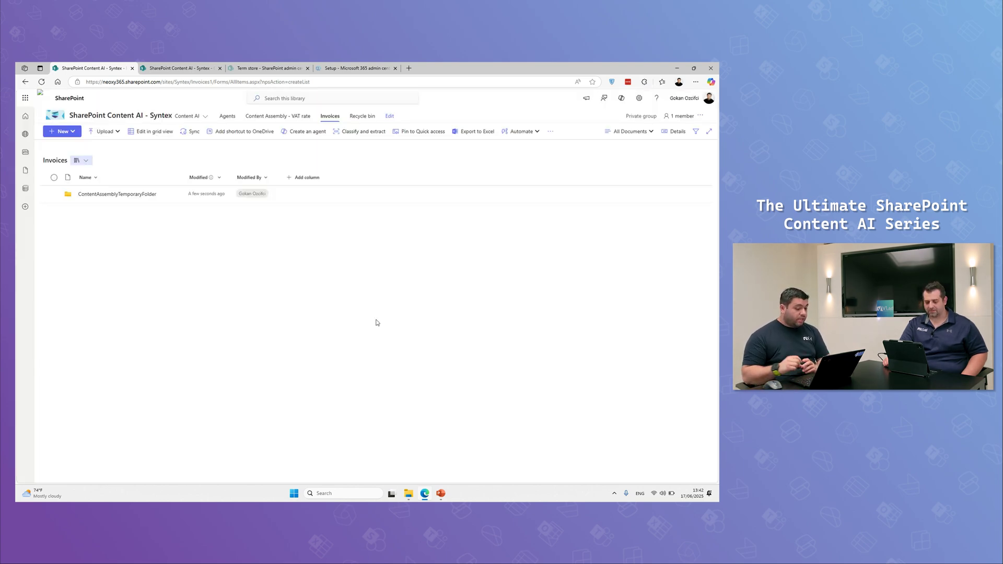
# Reload the Invoices library and start a new document from WingTip Toys Template.
pyautogui.click(43, 82)
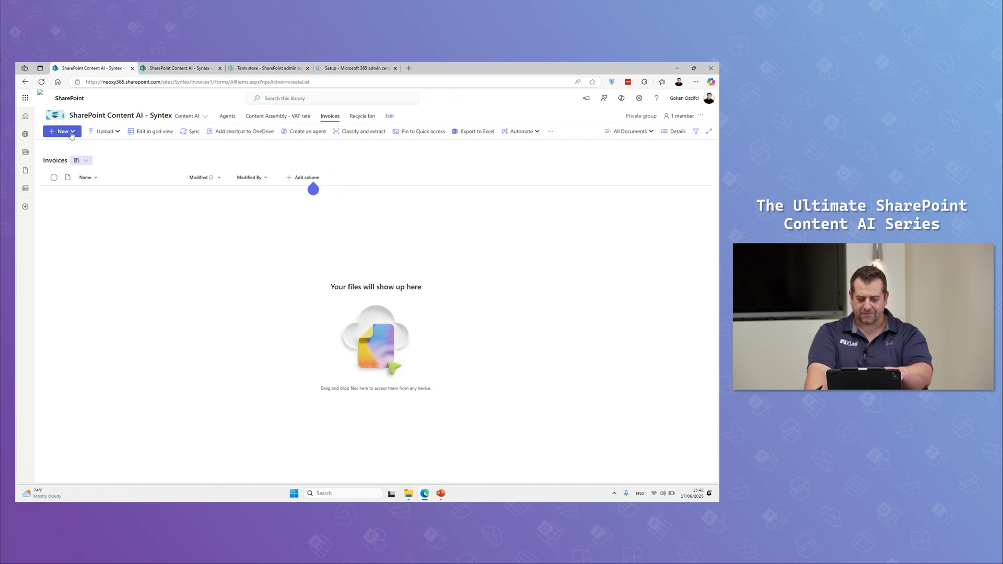
pyautogui.click(73, 134)
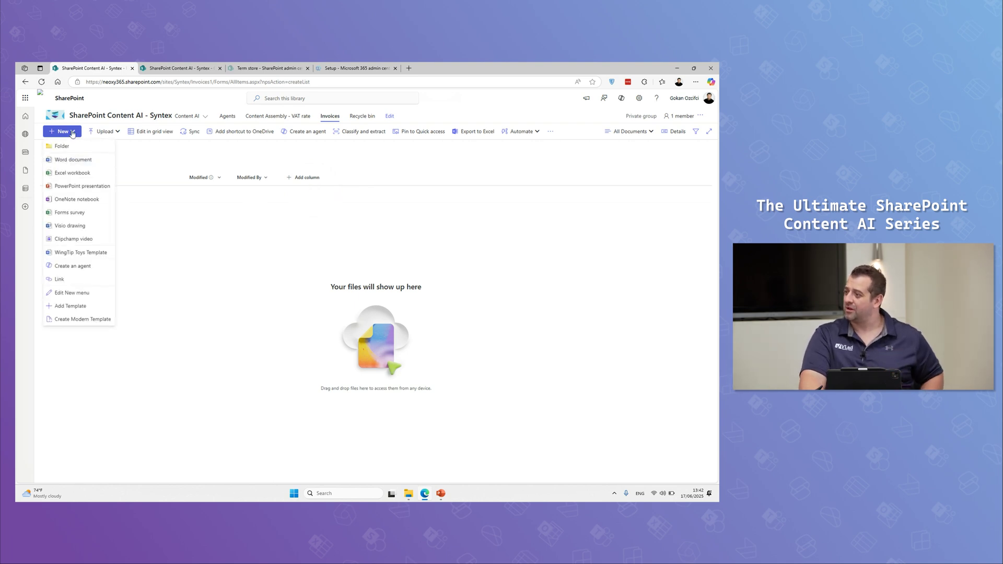
pyautogui.click(84, 254)
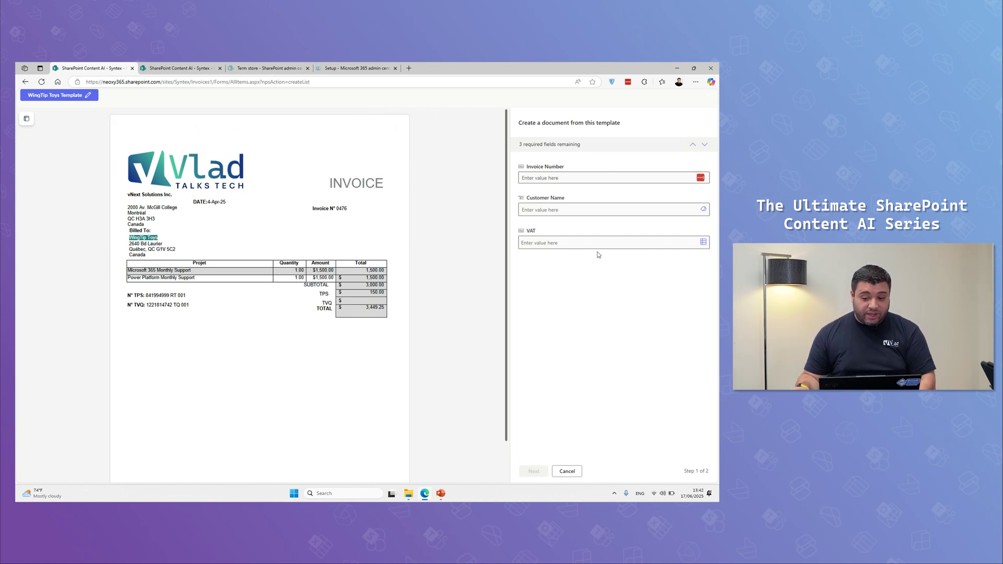
# Fill in 1998 as the Invoice Number and apply the term Neoxy 365 as the Customer Name.
pyautogui.click(576, 179)
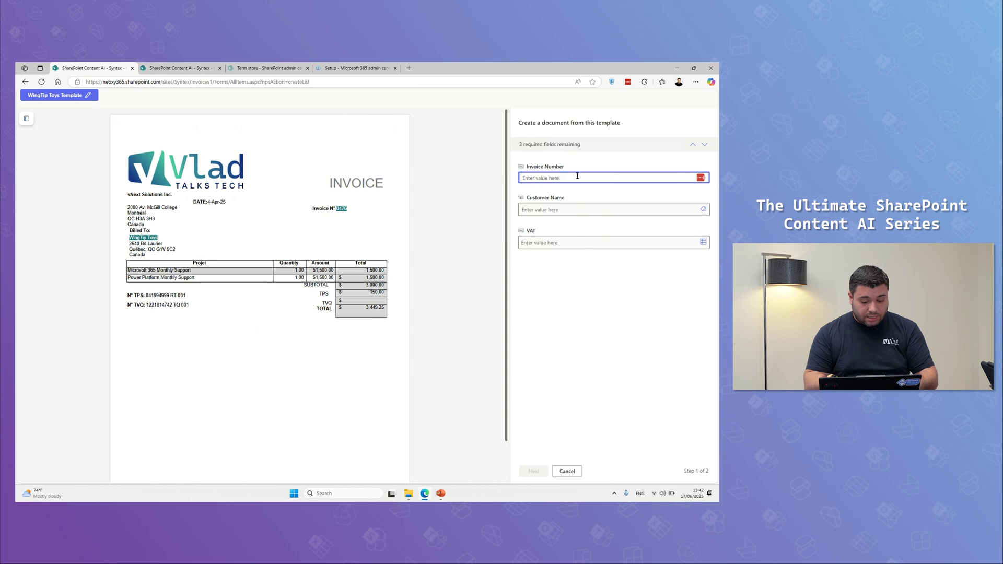
pyautogui.write('1998')
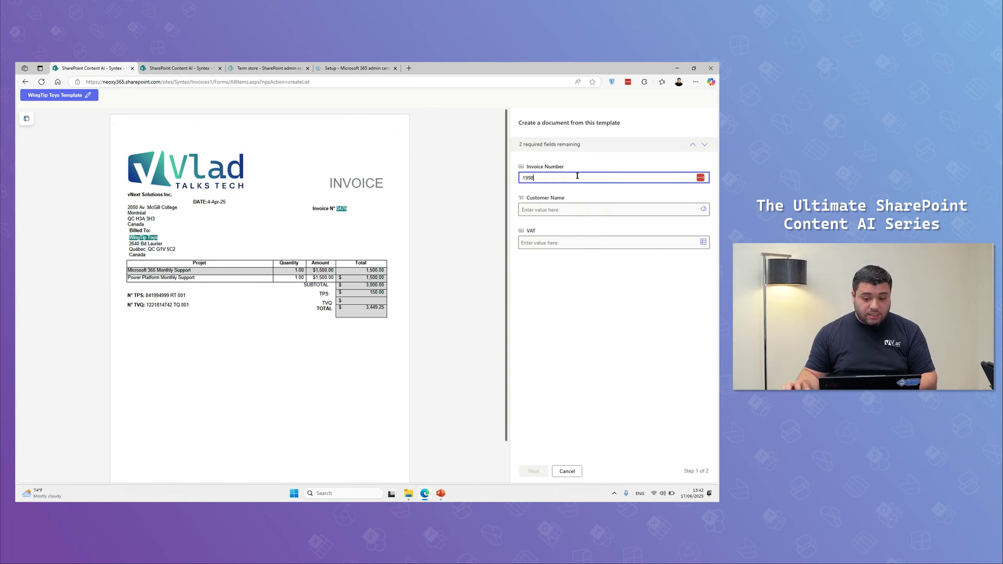
pyautogui.press('capslock')
pyautogui.click(602, 213)
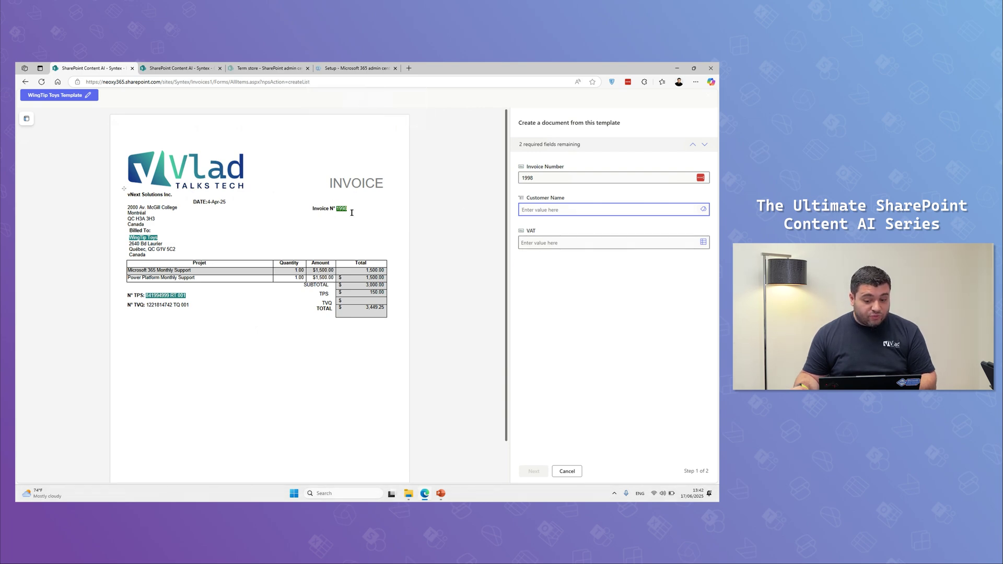
pyautogui.click(703, 209)
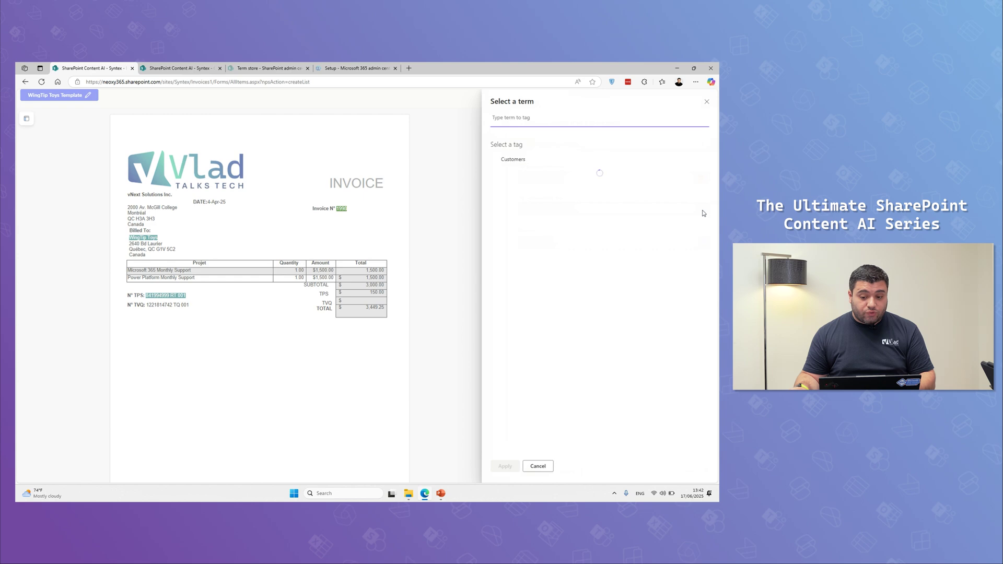
pyautogui.click(514, 177)
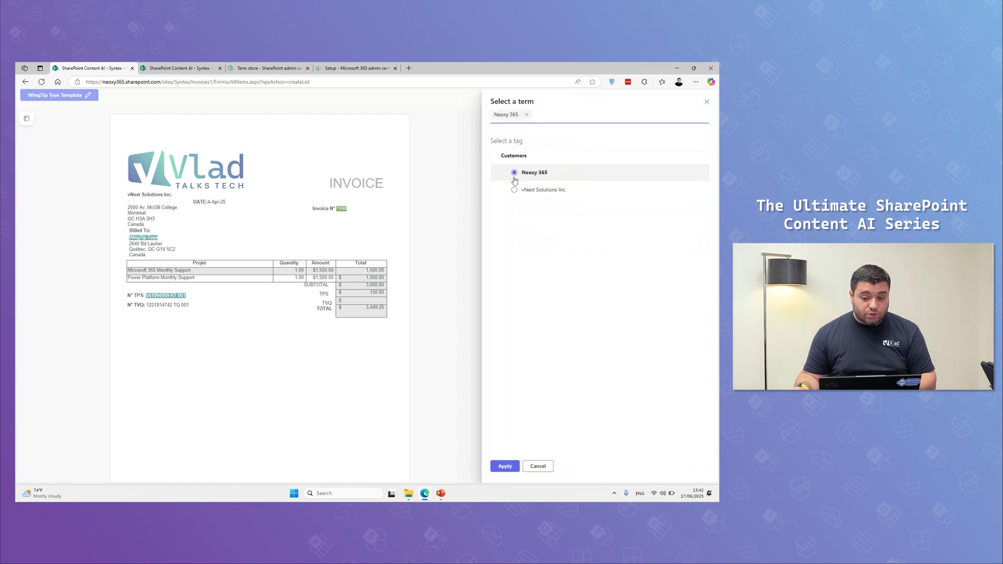
pyautogui.click(505, 466)
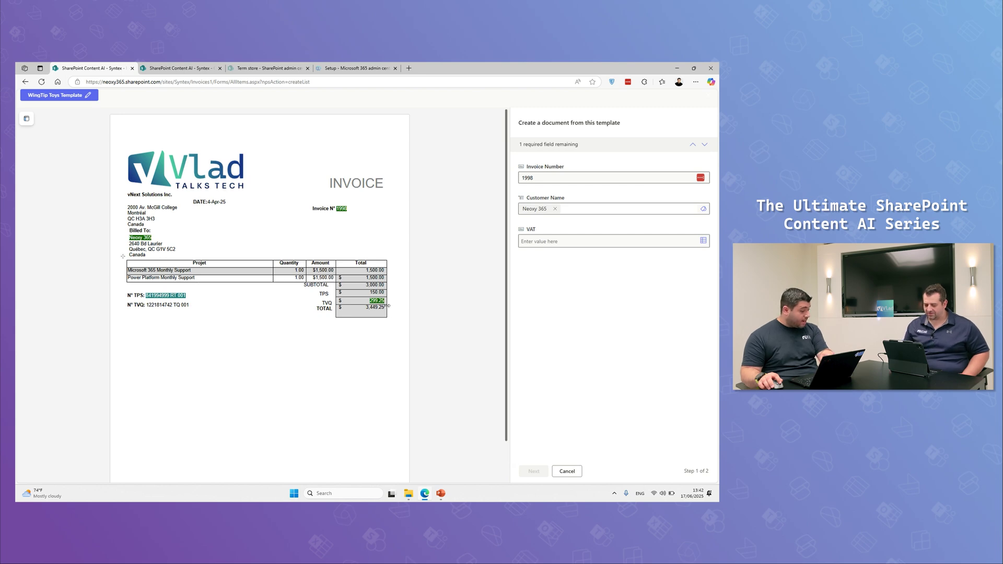
# Replace the Customer Name term with vNext Solutions Inc and apply it.
pyautogui.click(555, 209)
pyautogui.click(703, 210)
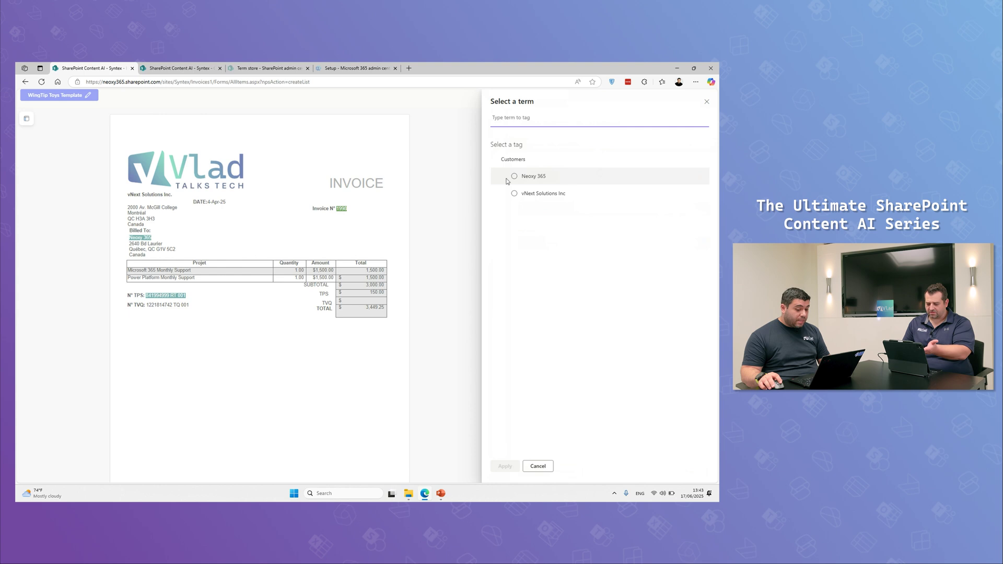
pyautogui.click(515, 189)
pyautogui.click(504, 467)
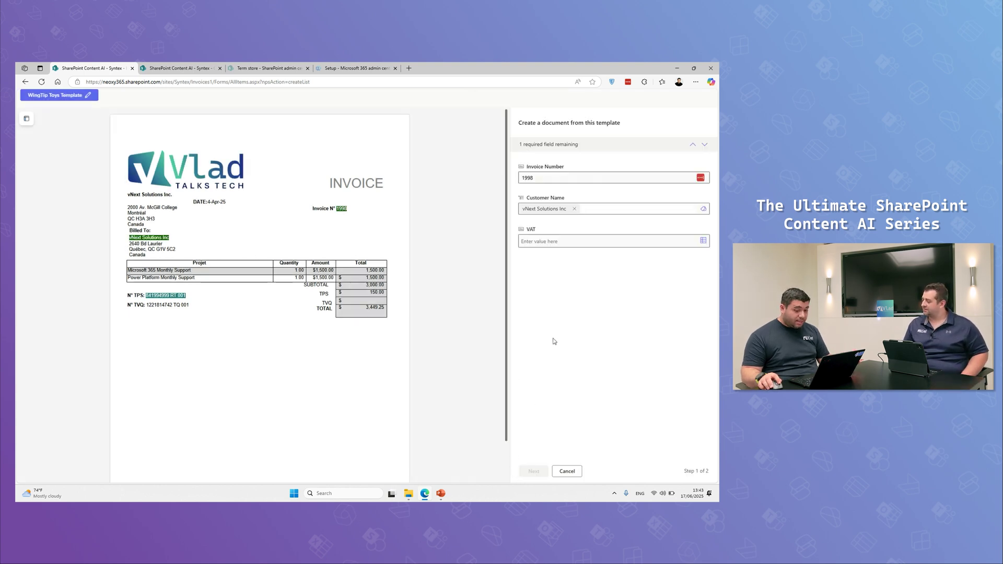
# Fill in the VAT field with the 15% item from the Content Assembly - VAT rate list.
pyautogui.click(704, 242)
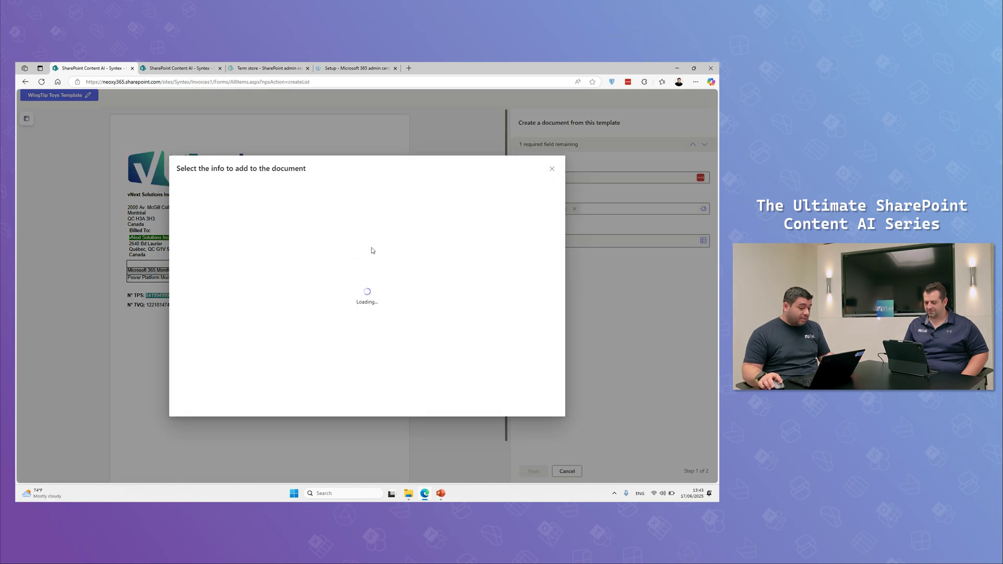
pyautogui.click(234, 252)
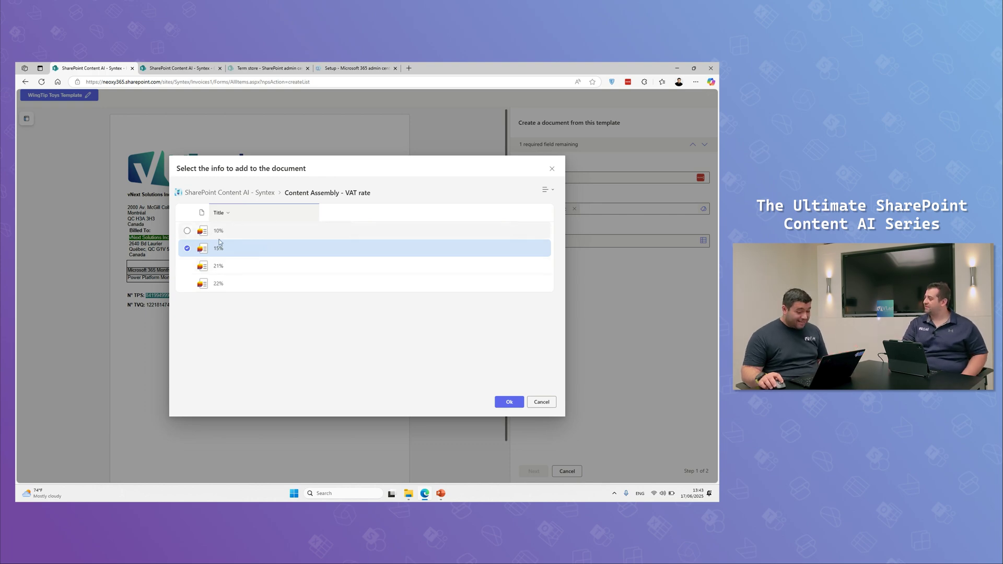
pyautogui.click(510, 401)
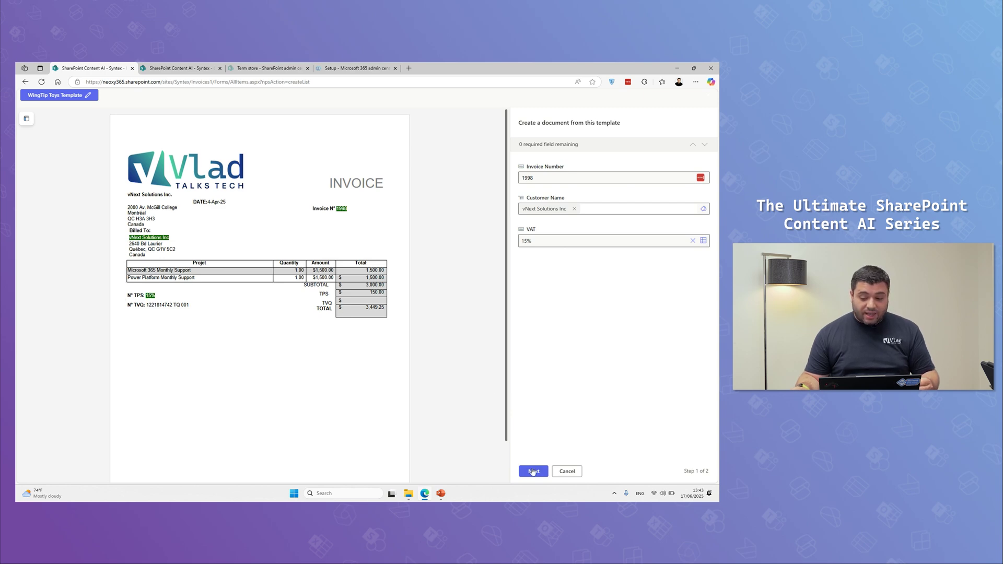
# Proceed through the conditional sections review and create the document as INVOICE001 in .docx format, returning to the Invoices library.
pyautogui.click(533, 472)
pyautogui.click(545, 472)
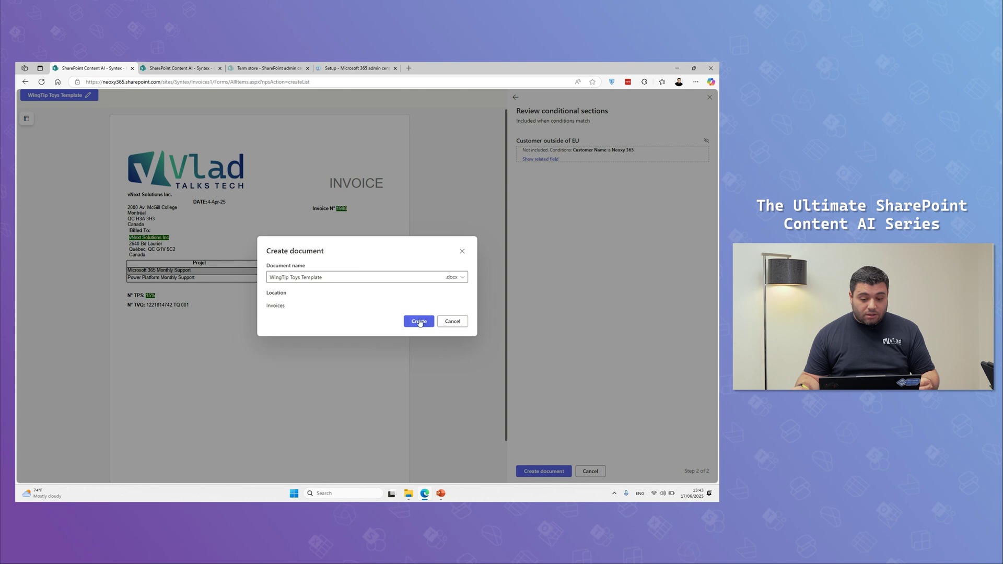
pyautogui.doubleClick(312, 277)
pyautogui.click(104, 275)
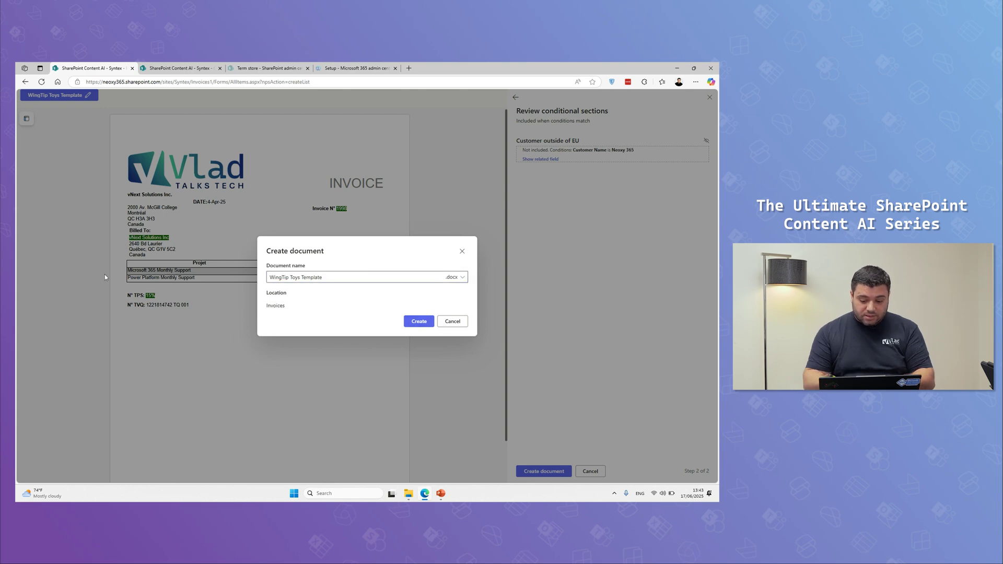
pyautogui.click(336, 277)
pyautogui.press('BackSpace')
pyautogui.press('BackSpace')
pyautogui.press('BackSpace')
pyautogui.press('BackSpace')
pyautogui.press('BackSpace')
pyautogui.press('BackSpace')
pyautogui.press('BackSpace')
pyautogui.press('BackSpace')
pyautogui.press('BackSpace')
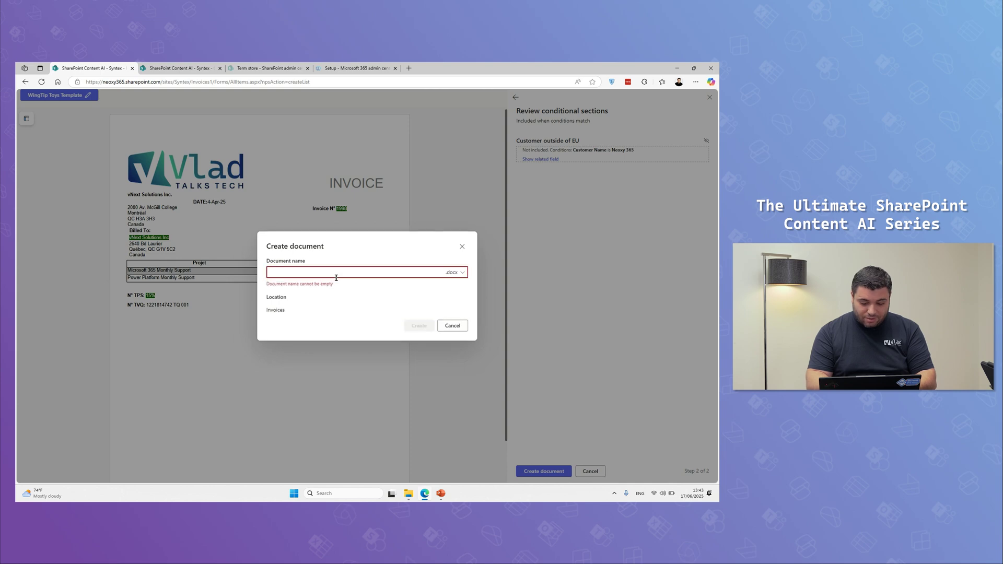
pyautogui.write('INVOICE001')
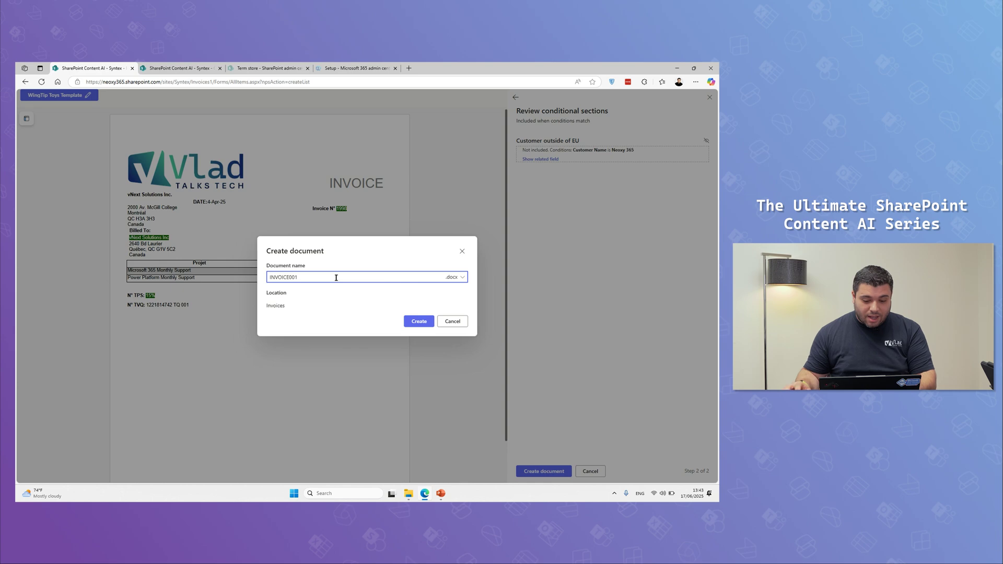
pyautogui.click(418, 321)
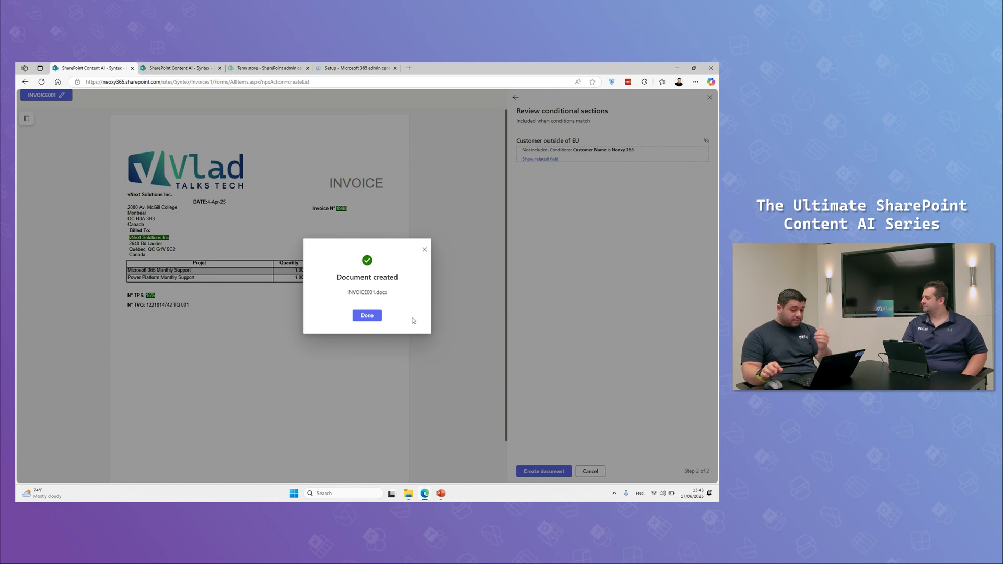
pyautogui.click(361, 315)
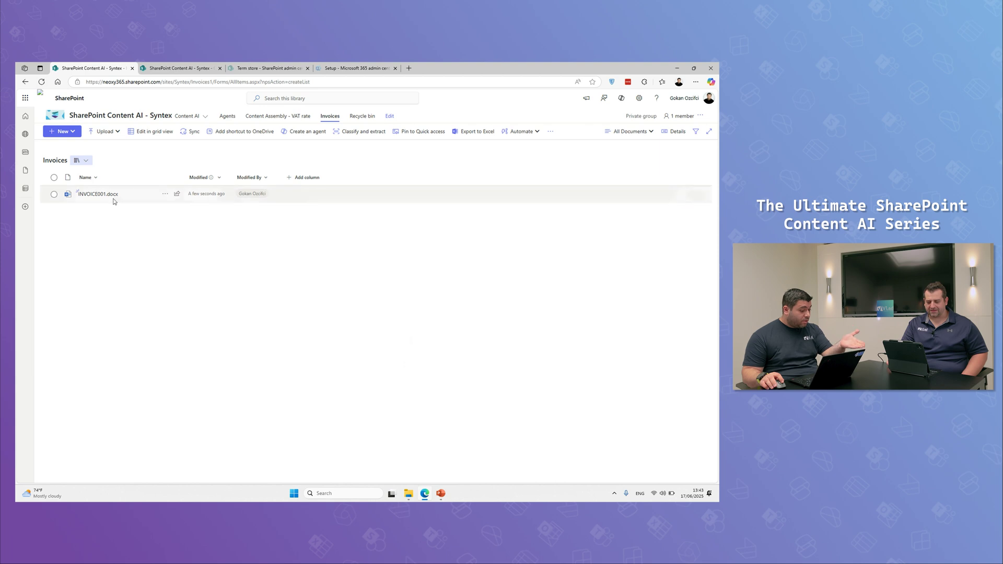
# Open INVOICE001.docx and check the invoice number and the TVQ amount cell of the conditional section.
pyautogui.click(98, 194)
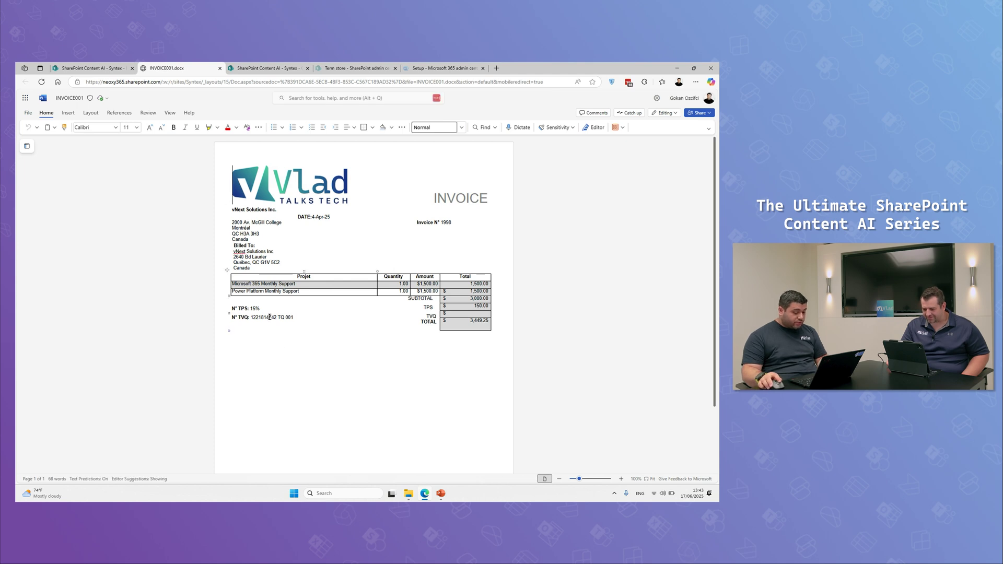
pyautogui.doubleClick(439, 224)
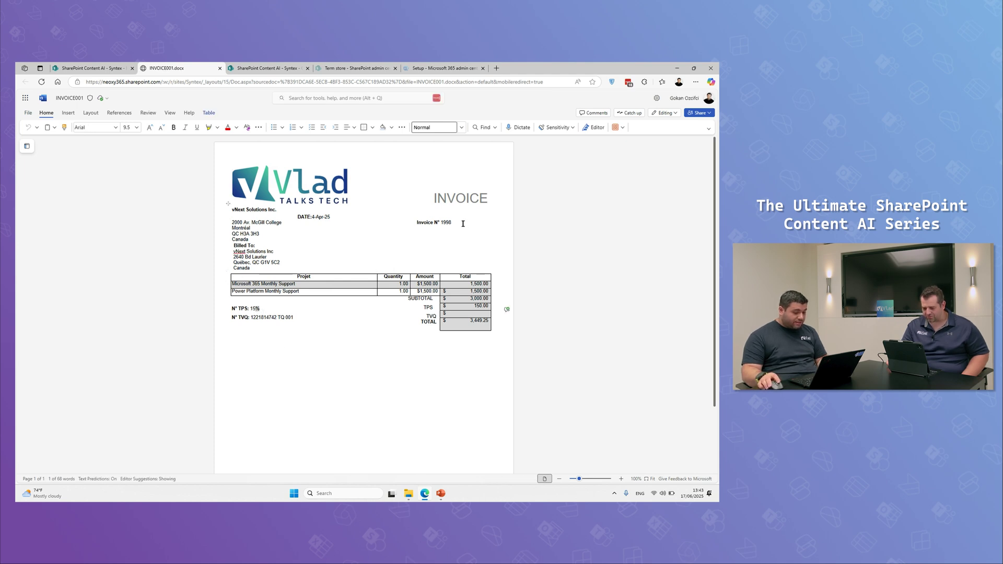
pyautogui.click(486, 313)
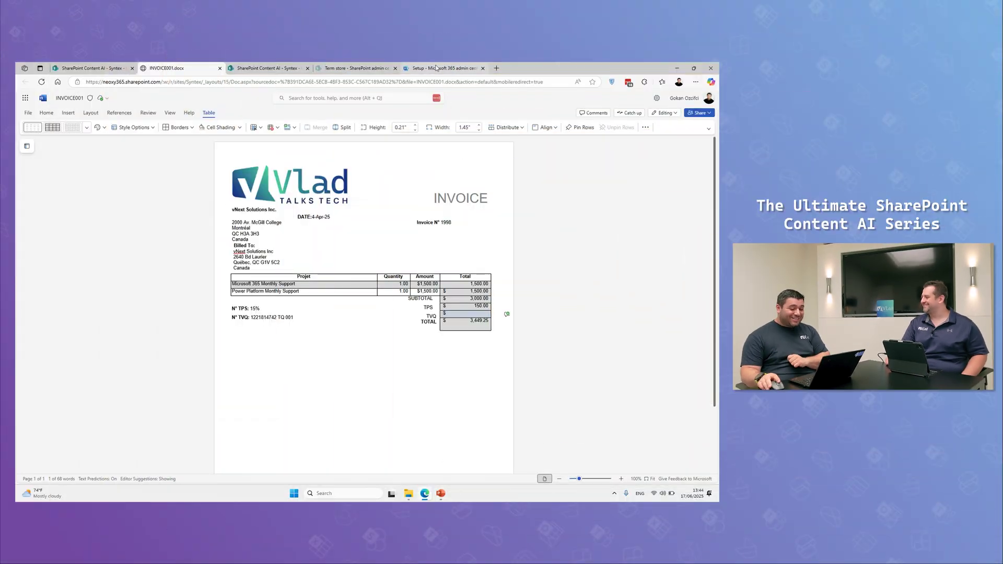
# Switch to the Microsoft 365 admin center and open the Content assembly setting for which SharePoint sites can create templates and generate documents.
pyautogui.moveTo(435, 68)
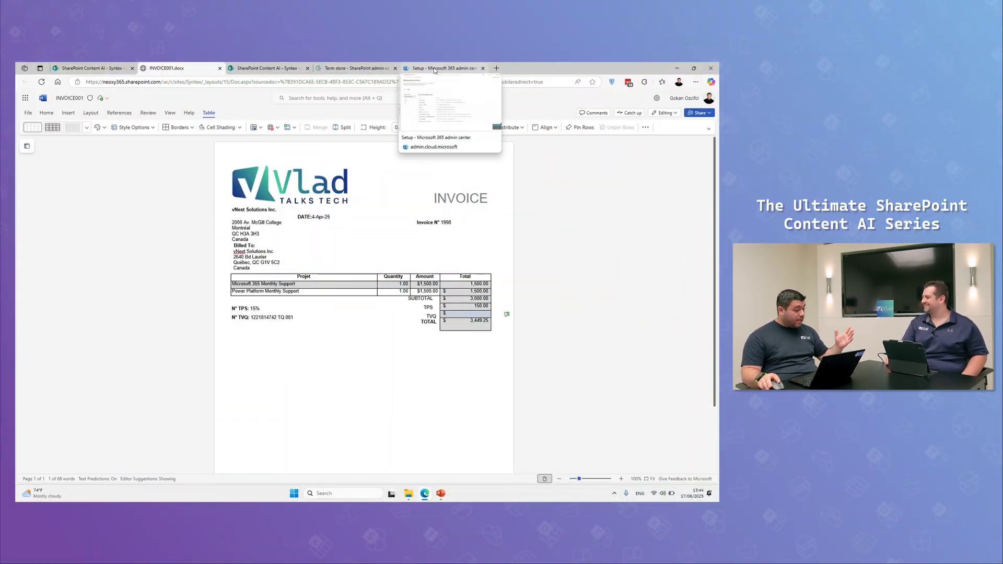
pyautogui.click(434, 70)
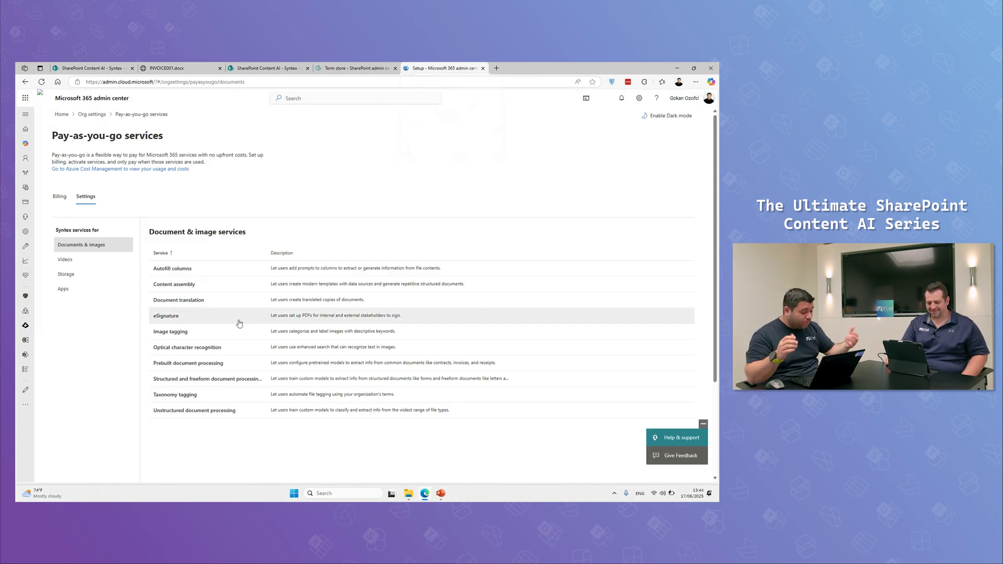
pyautogui.click(185, 287)
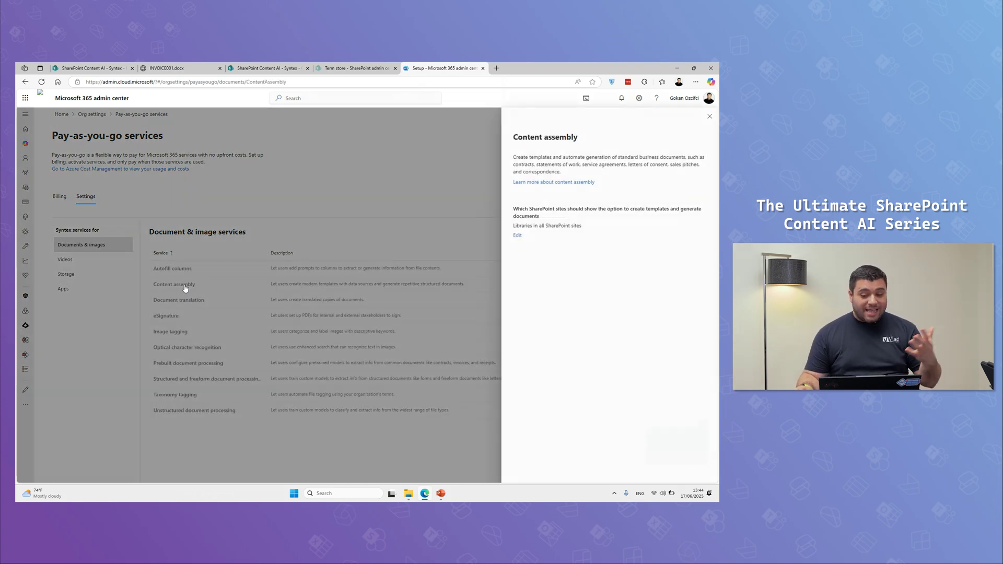
pyautogui.click(517, 236)
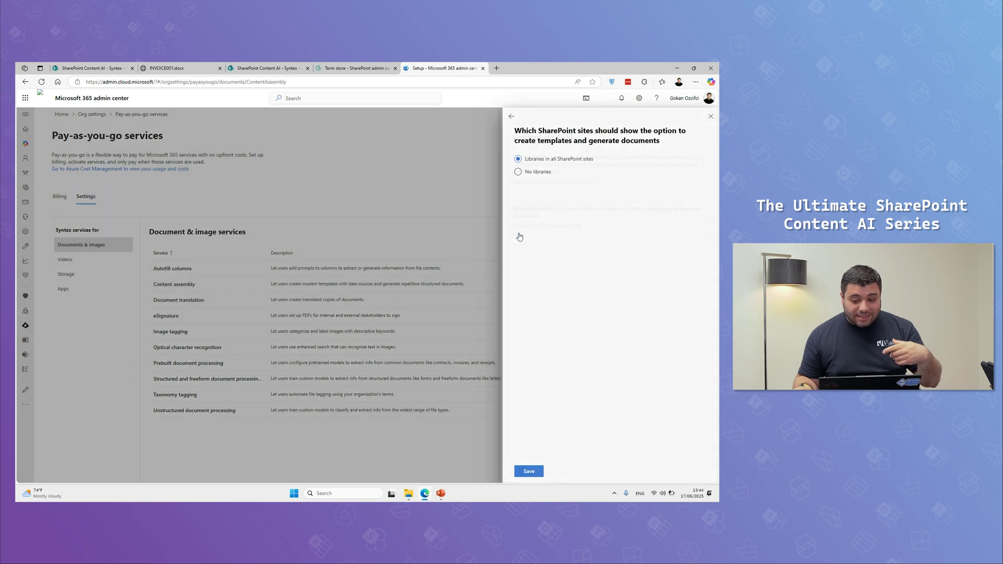